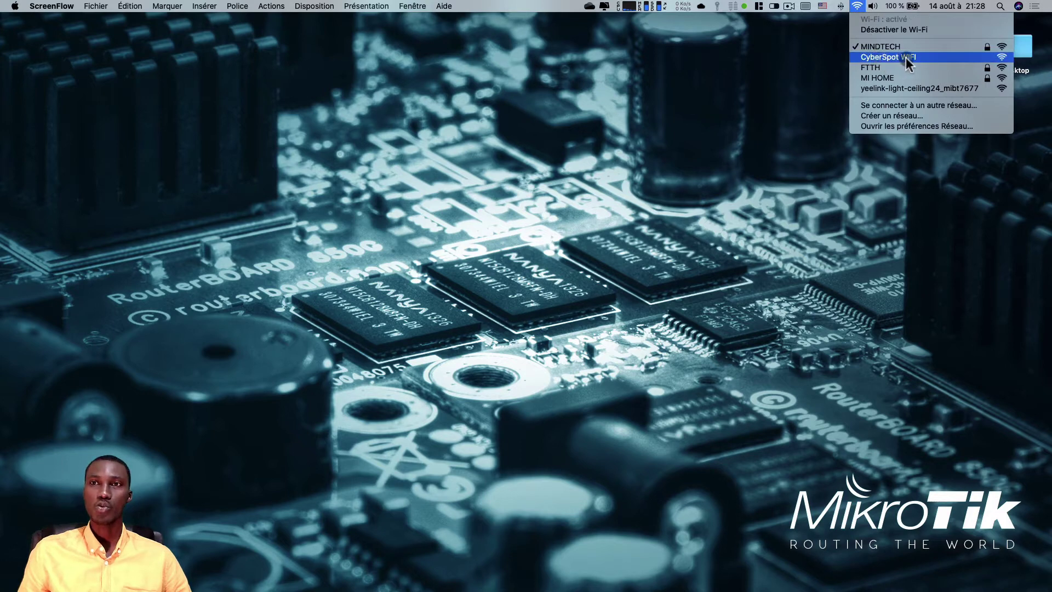
- Join the CyberSpot WIFI network from the menu-bar Wi-Fi list
click(906, 58)
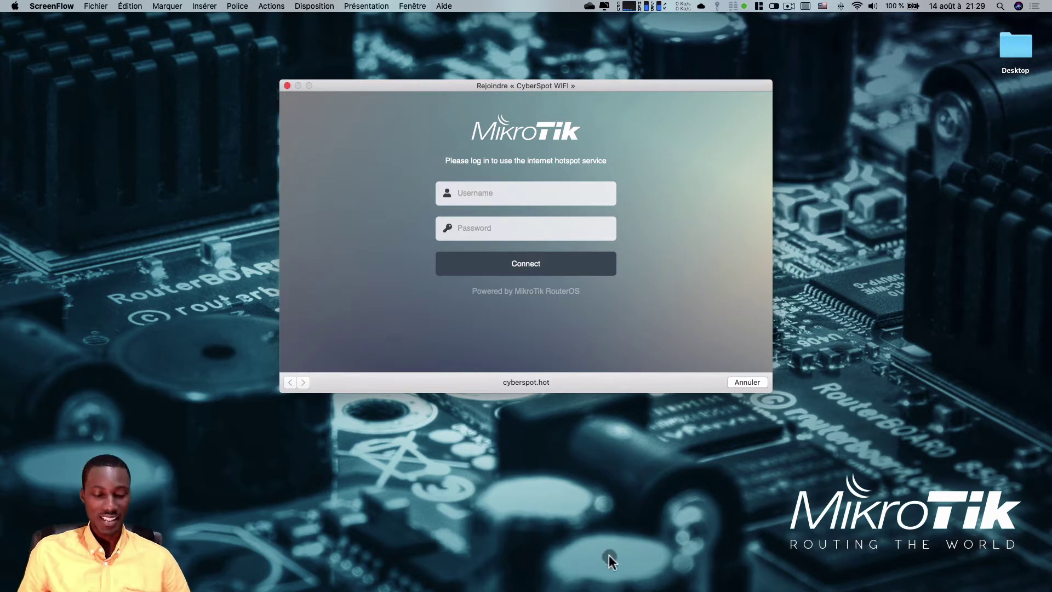
- Launch Terminal through Spotlight and place it beside the hotspot login window
key(super+space)
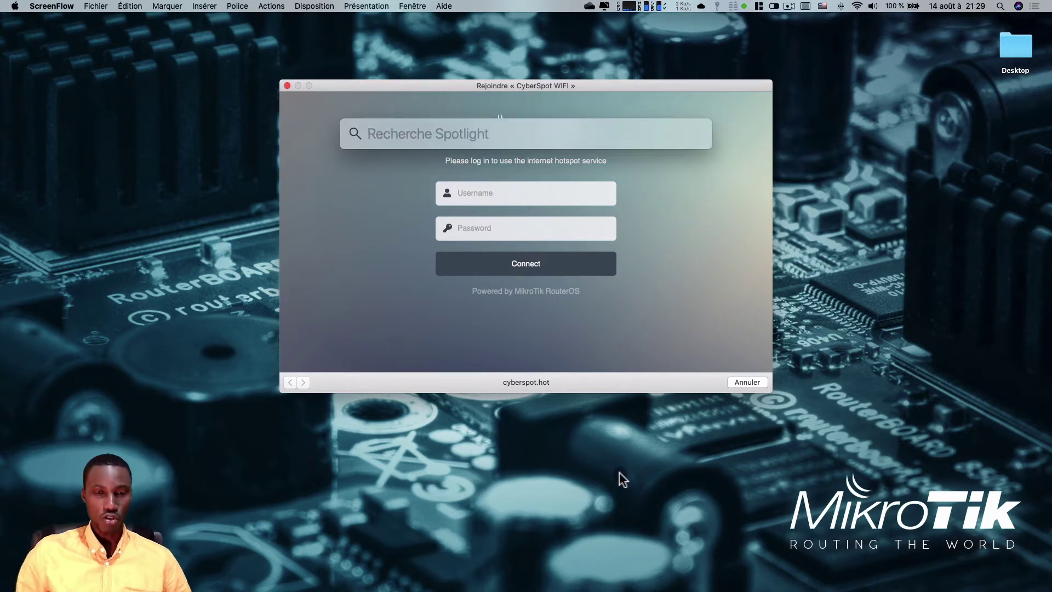
text(terminal)
key(Return)
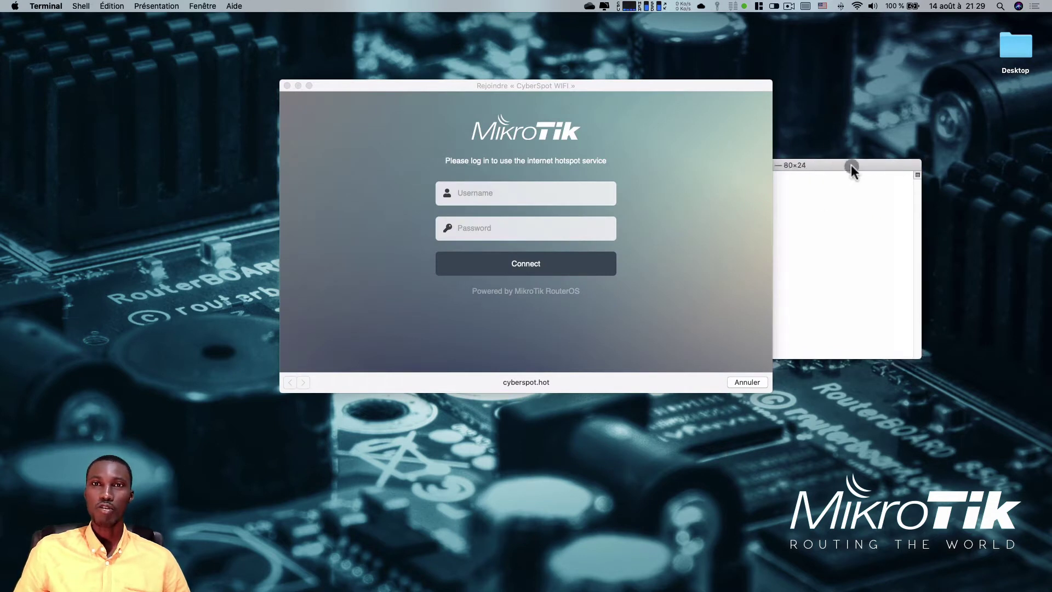
drag(702, 104, 525, 67)
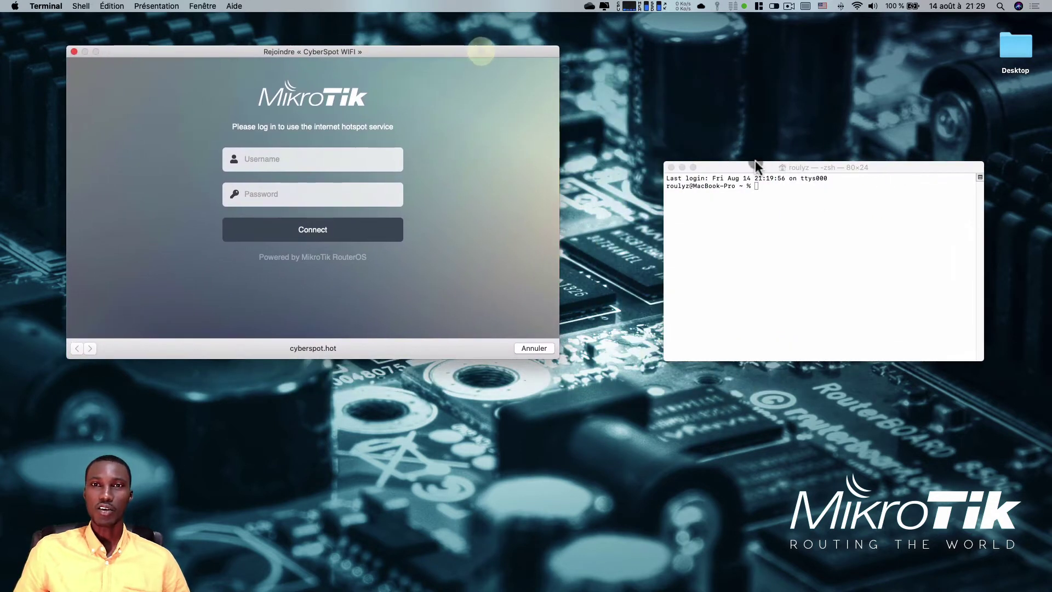
drag(753, 165, 669, 116)
- Start a ping command in Terminal, then open Network Preferences from the Wi-Fi menu
text(pin)
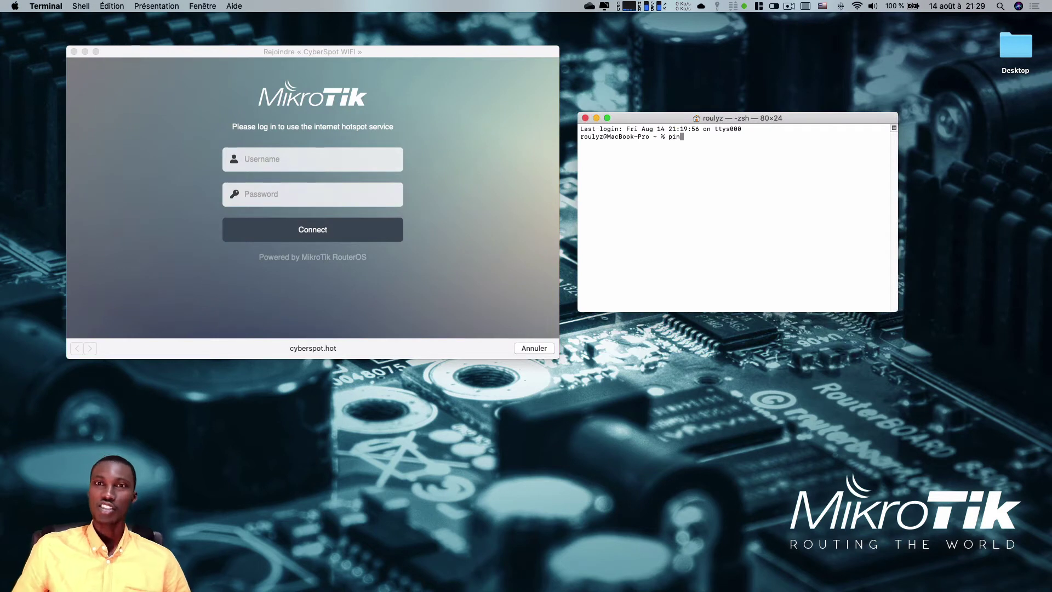
click(857, 6)
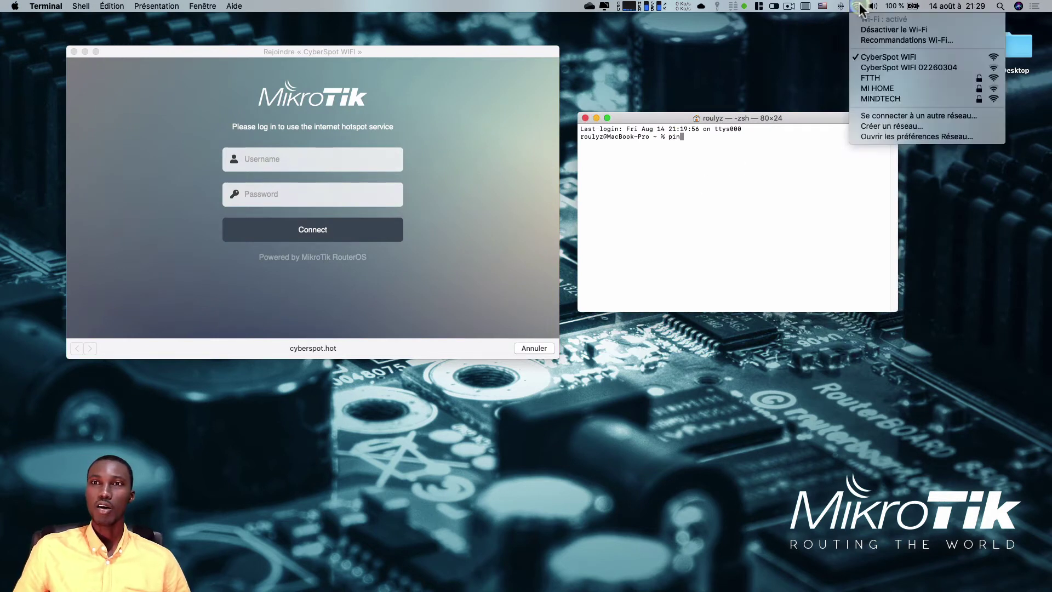
click(886, 137)
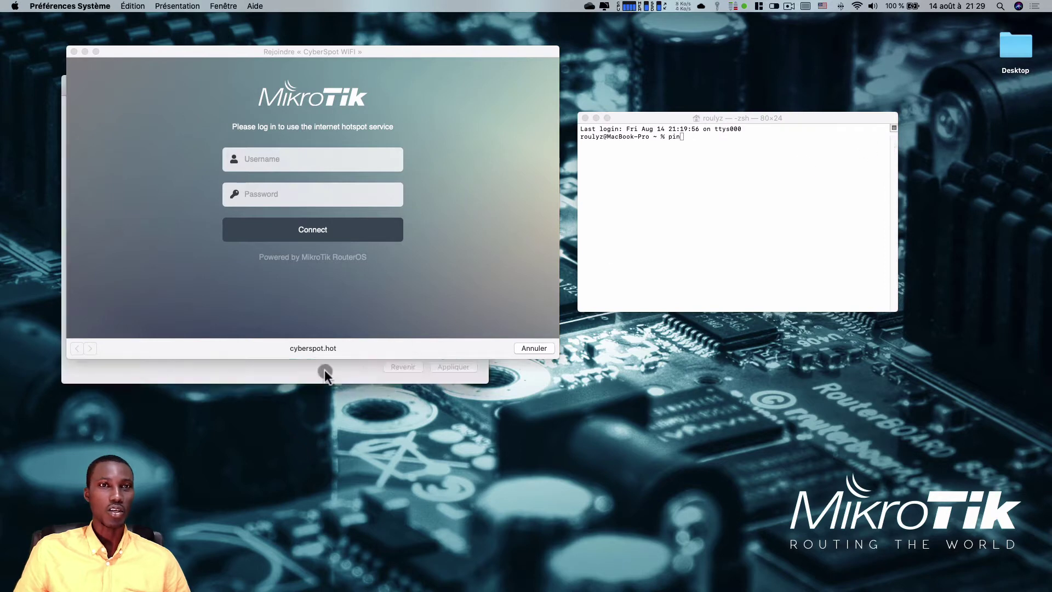
- Confirm Wi-Fi is connected to CyberSpot WIFI with IP 192.168.100.231, then close Network preferences
drag(352, 49, 822, 356)
drag(297, 78, 283, 59)
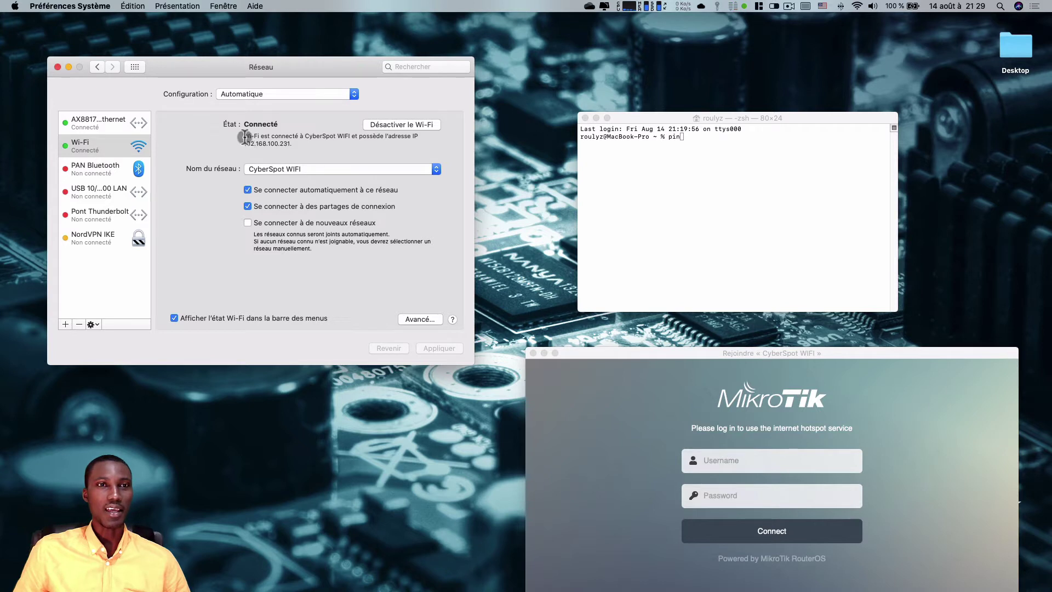
drag(245, 137, 291, 144)
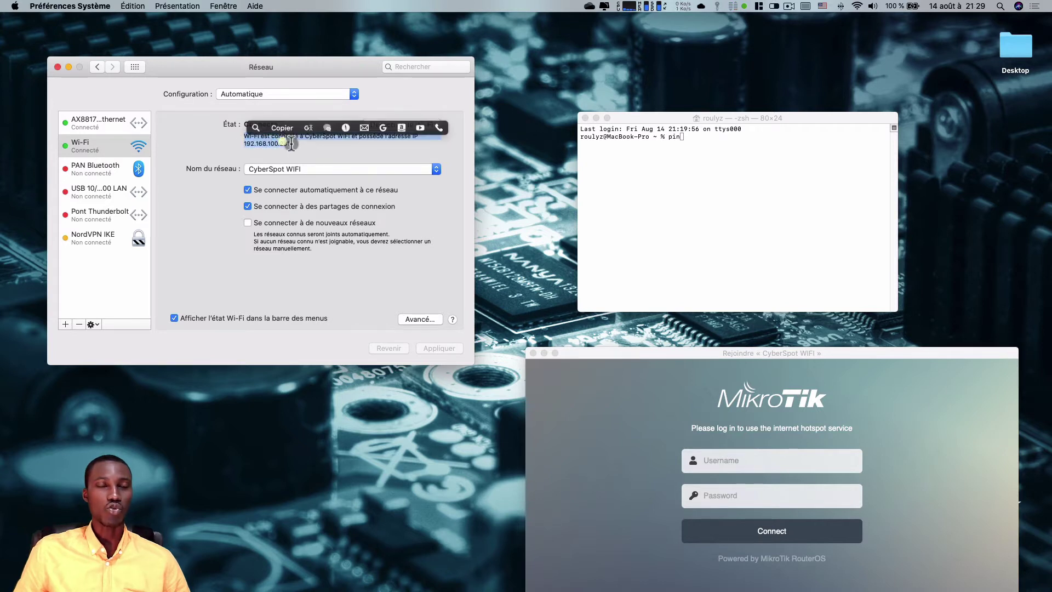
click(296, 148)
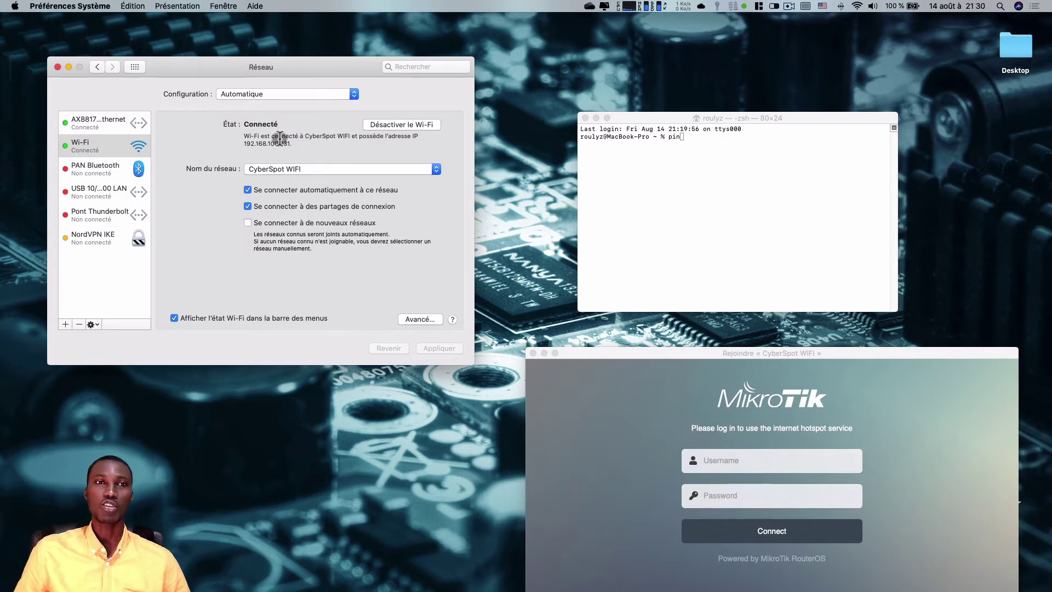
click(57, 67)
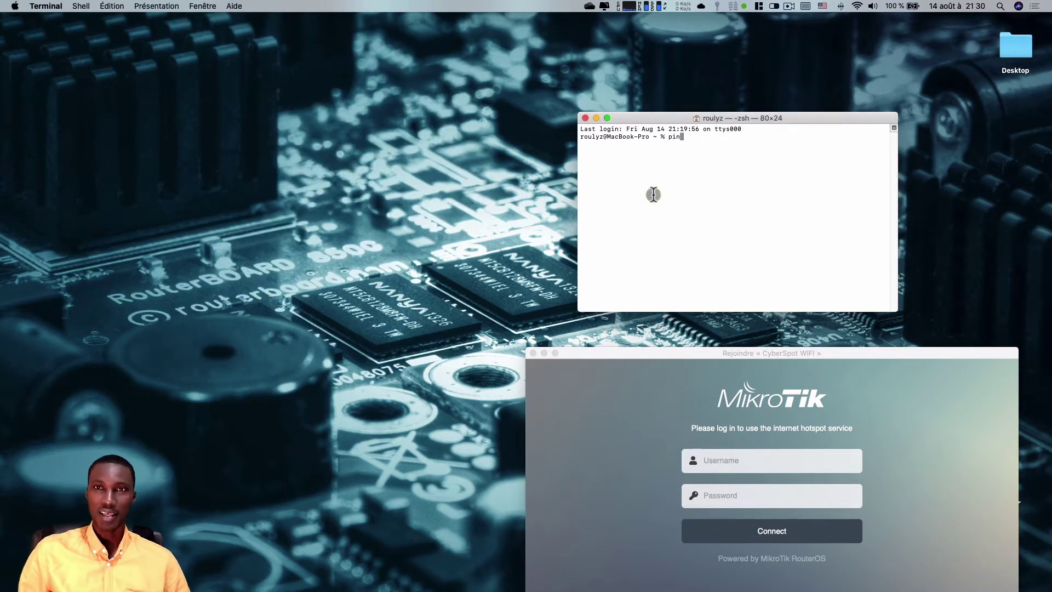
- Ping 8.8.8.8, note only Dest Unreachable replies from cyberspot.hot, then close Terminal
text(g 192.)
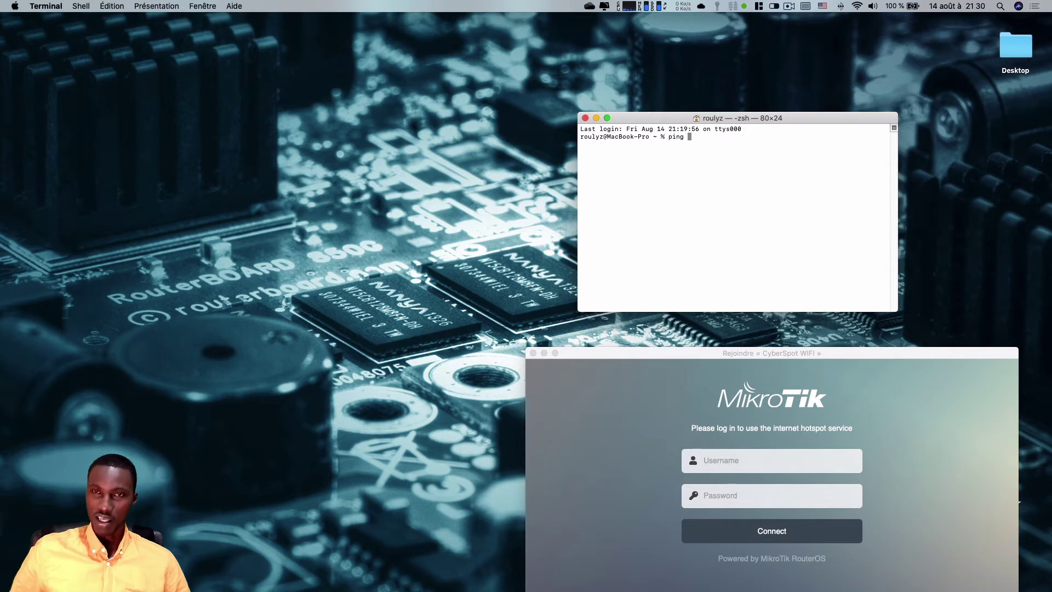
text(1)
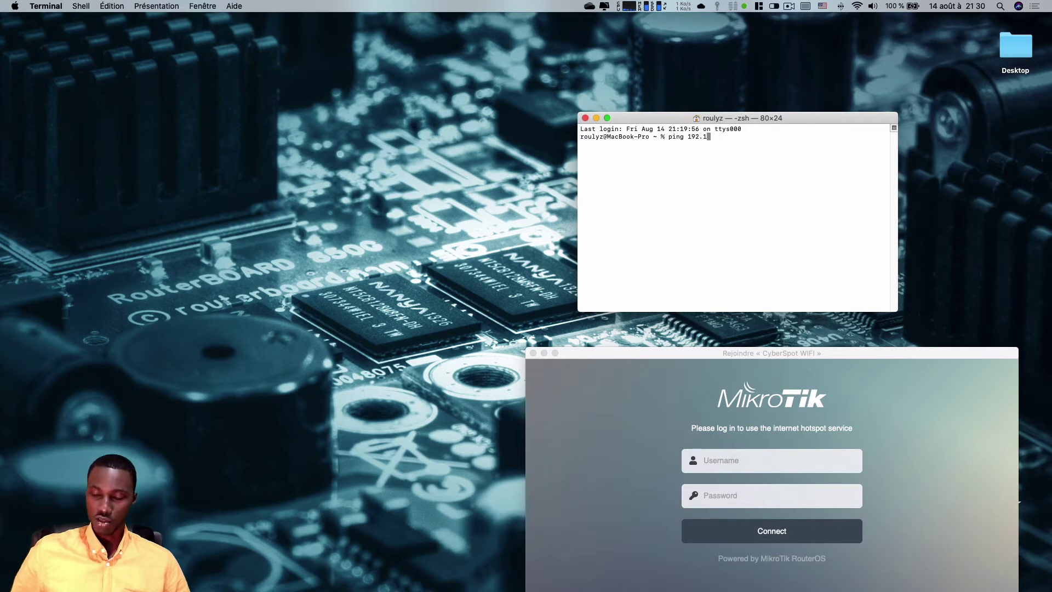
key(BackSpace)
key(BackSpace)
key(BackSpace)
key(BackSpace)
key(BackSpace)
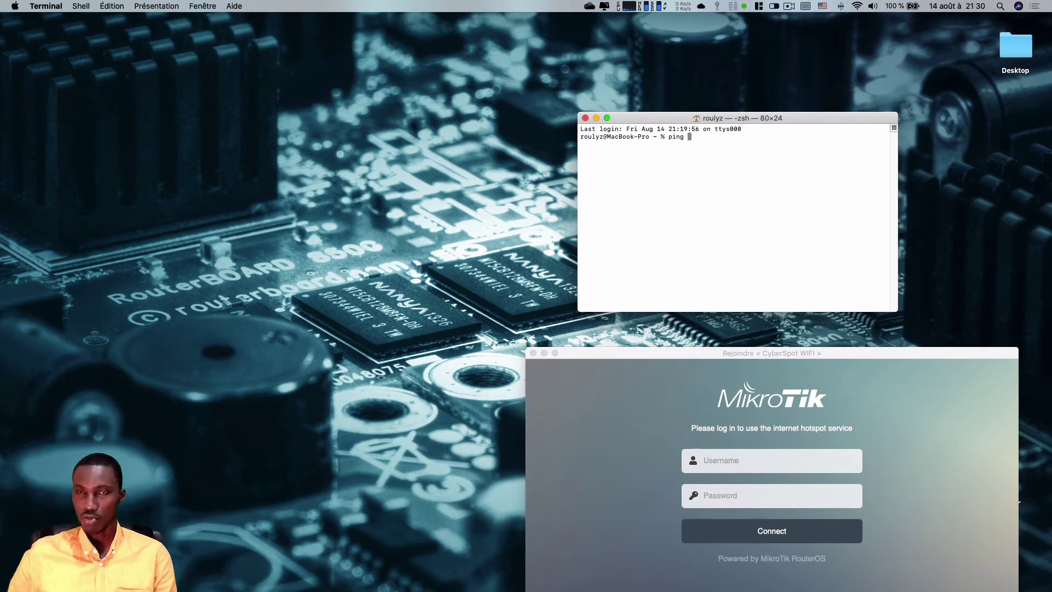
text(8.8.8.8)
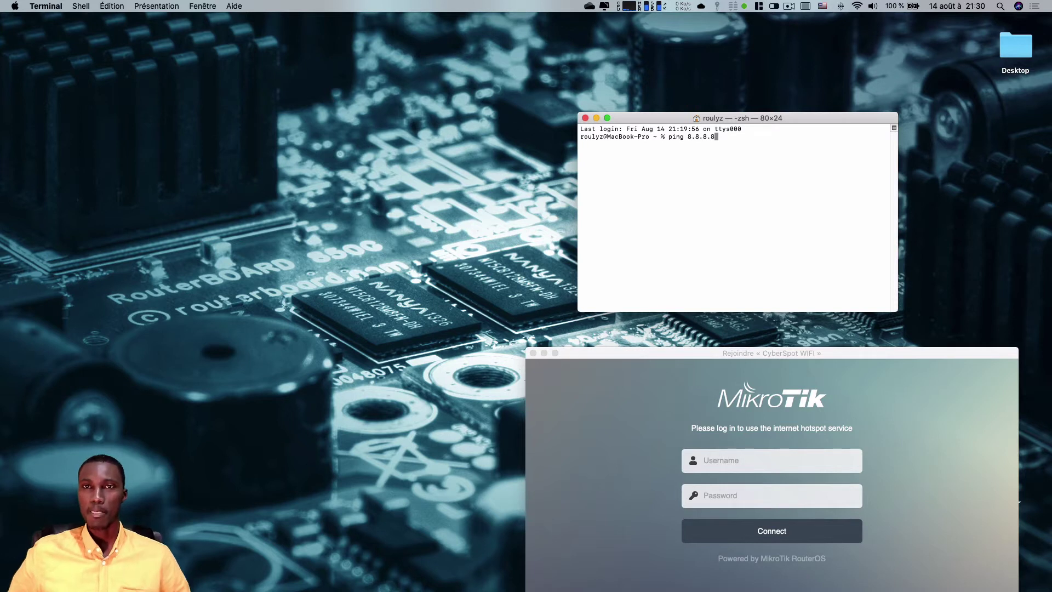
key(Return)
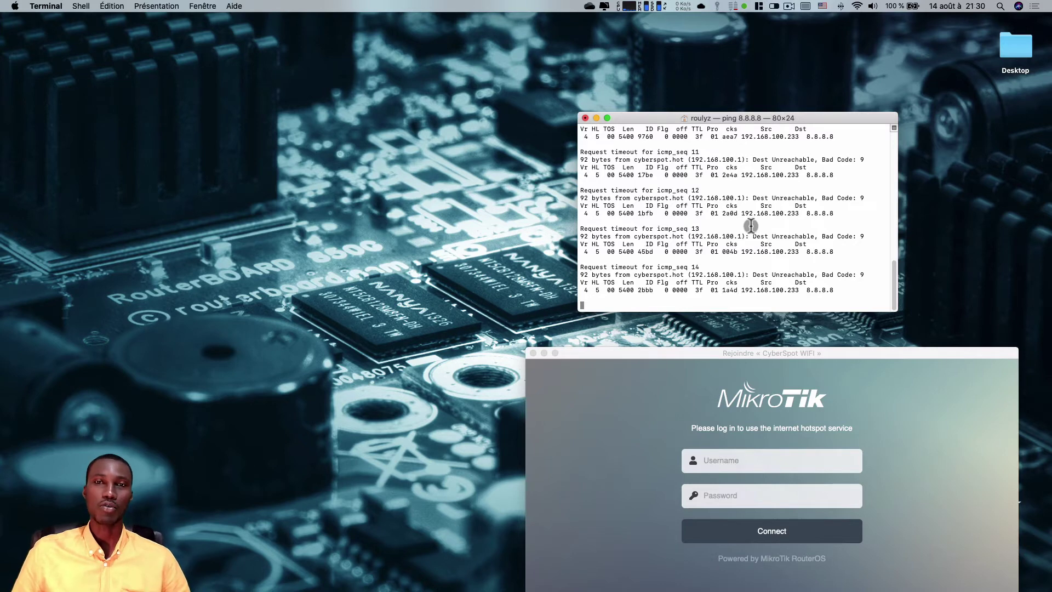
click(586, 118)
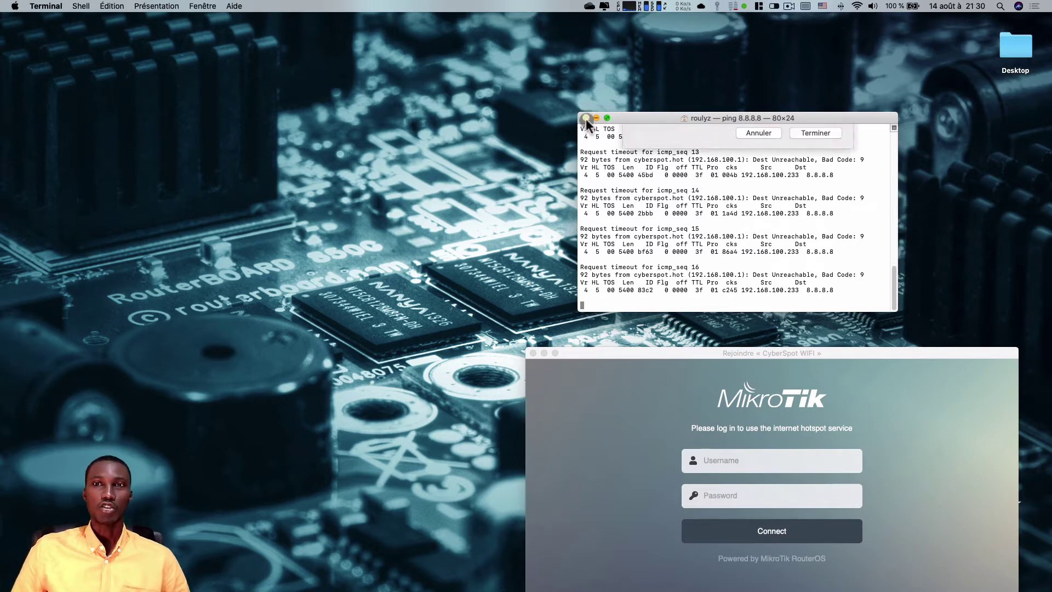
click(811, 181)
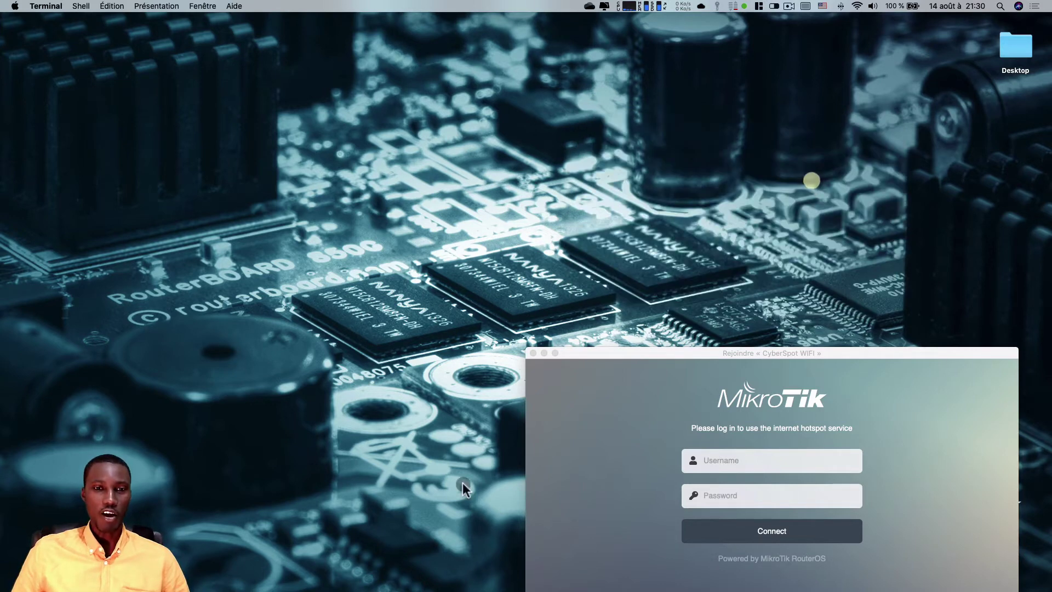
- Open Safari and try loading yahoo.fr
click(470, 572)
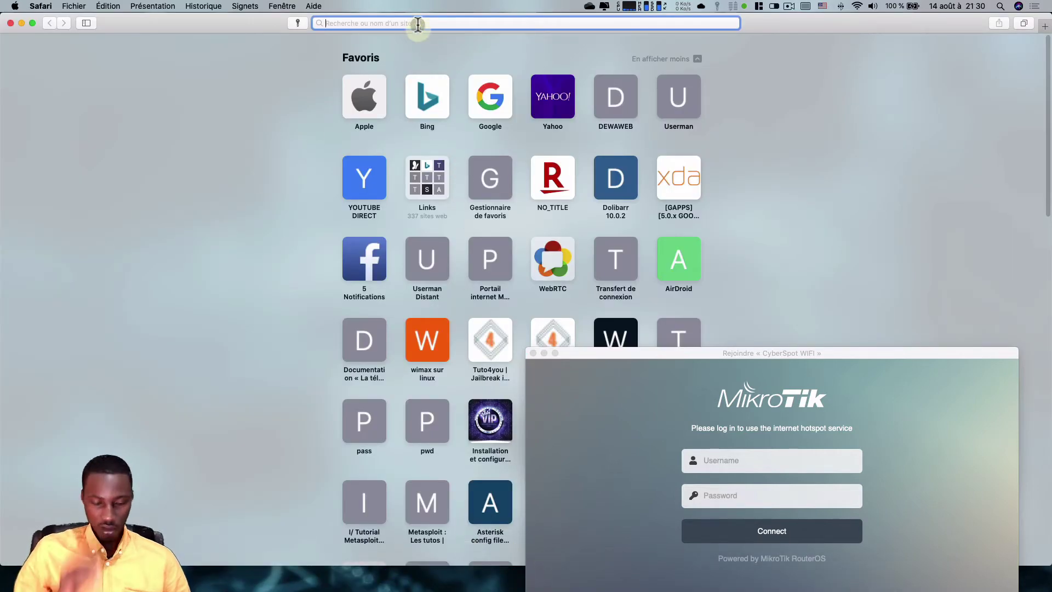
text(yahoo)
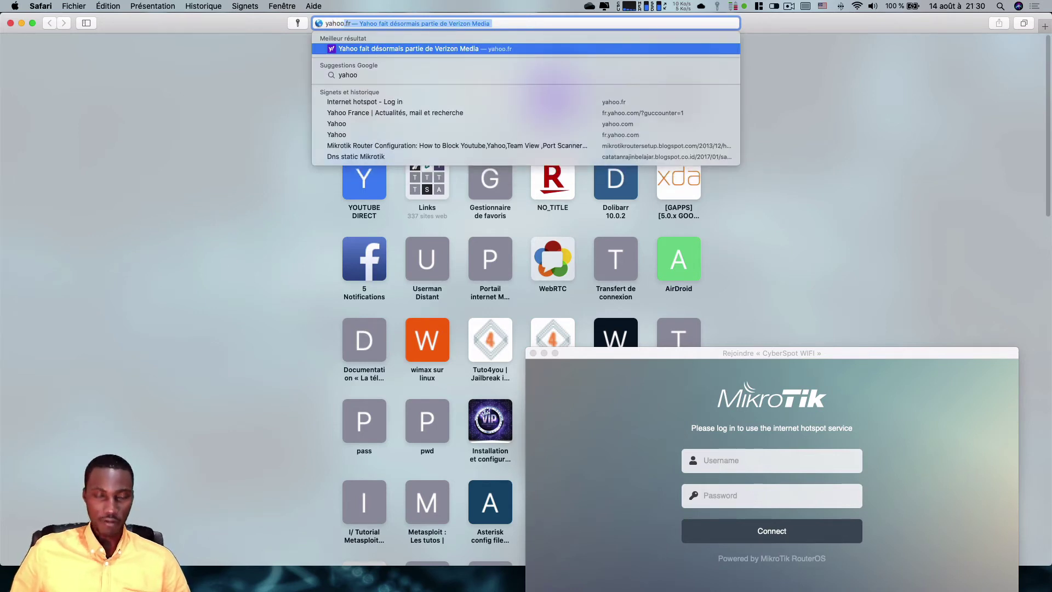
text(.fr)
key(Return)
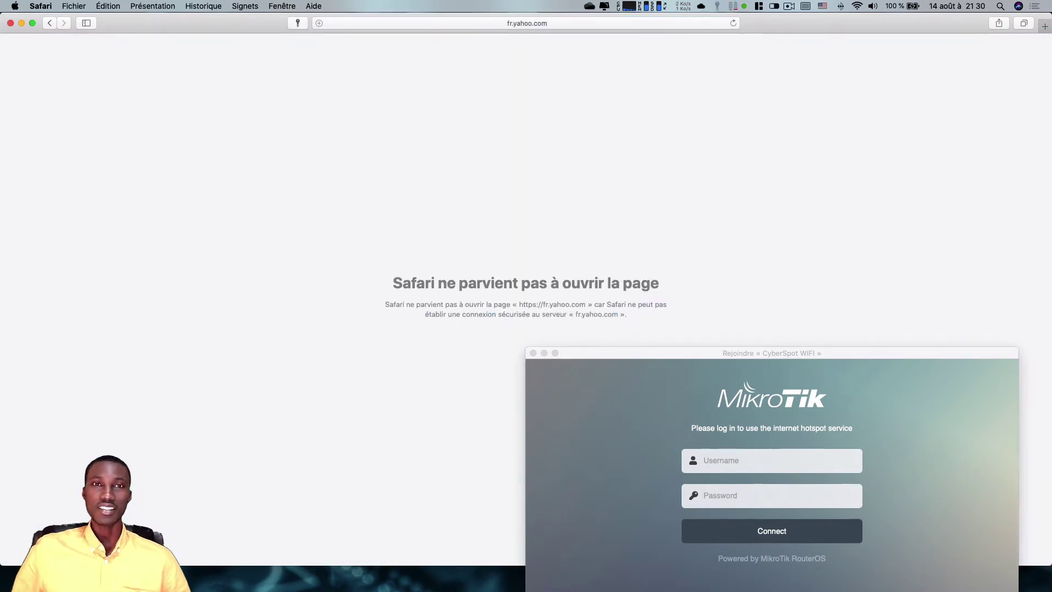
- Try loading amazon.fr, which also fails to open
click(403, 23)
text(a)
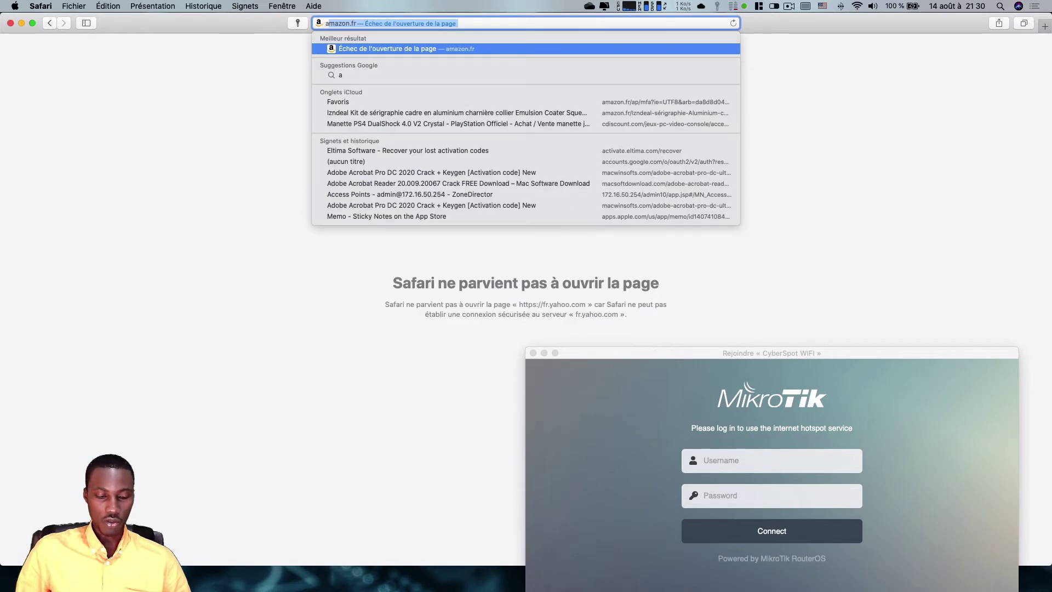
text(mazr)
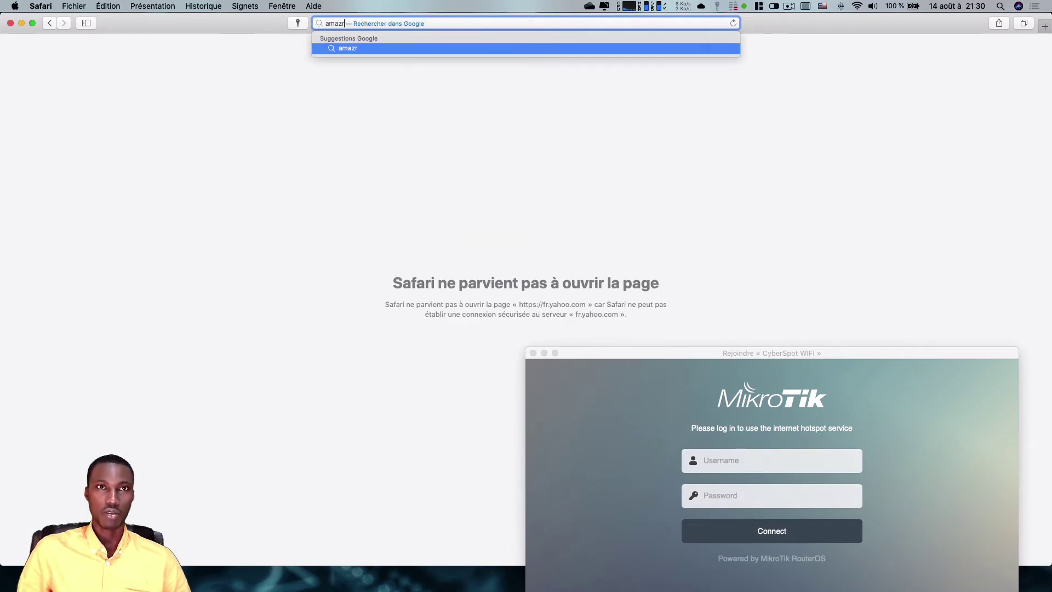
key(BackSpace)
text(on)
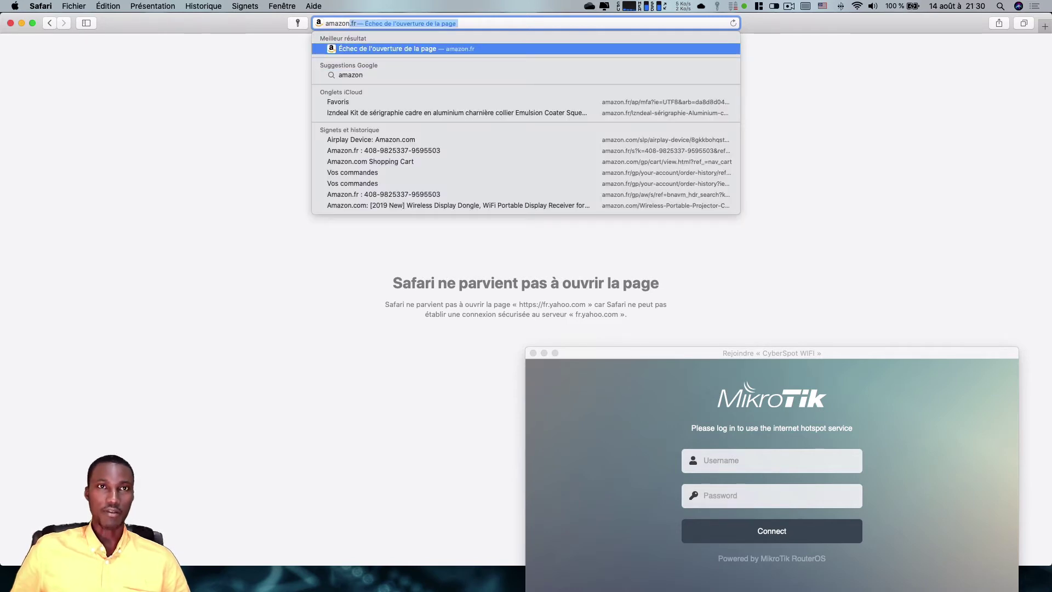
key(Right)
key(Return)
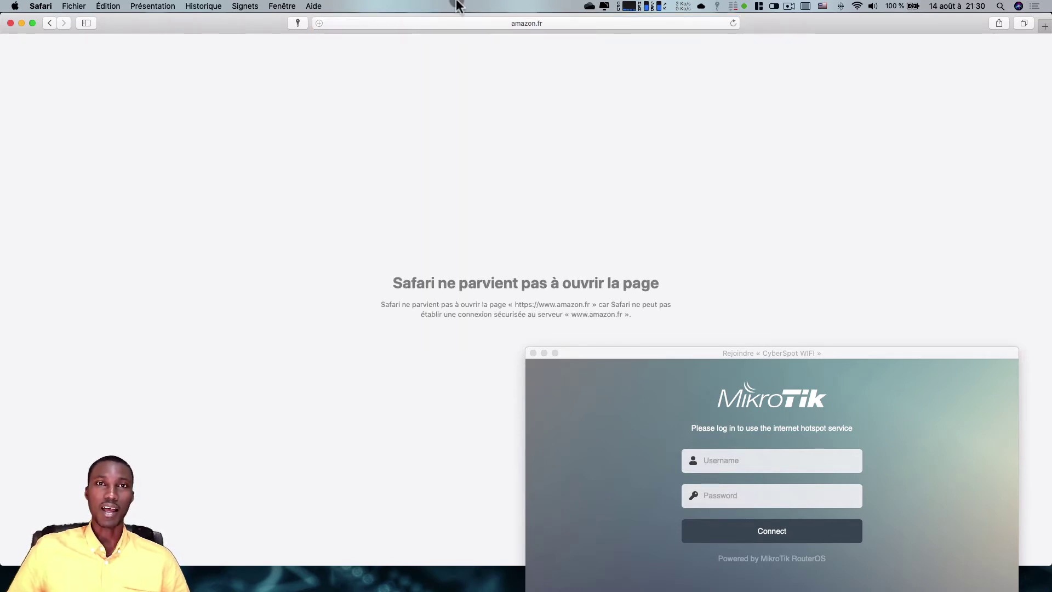
- Load abidjan.net, which redirects to the cyberspot.hot hotspot login page
click(459, 23)
text(ab)
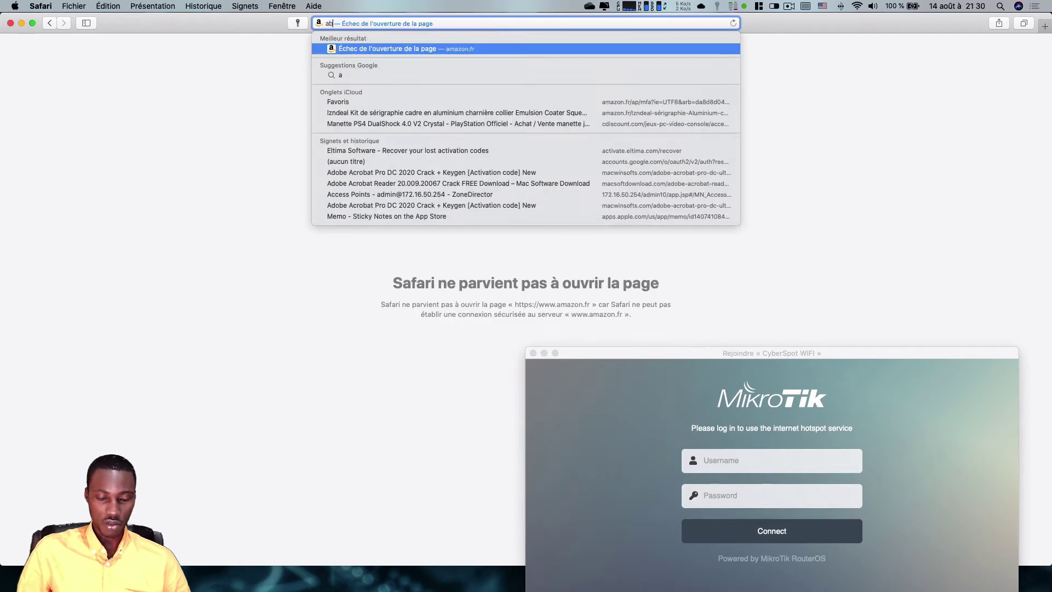
text(idjan.net)
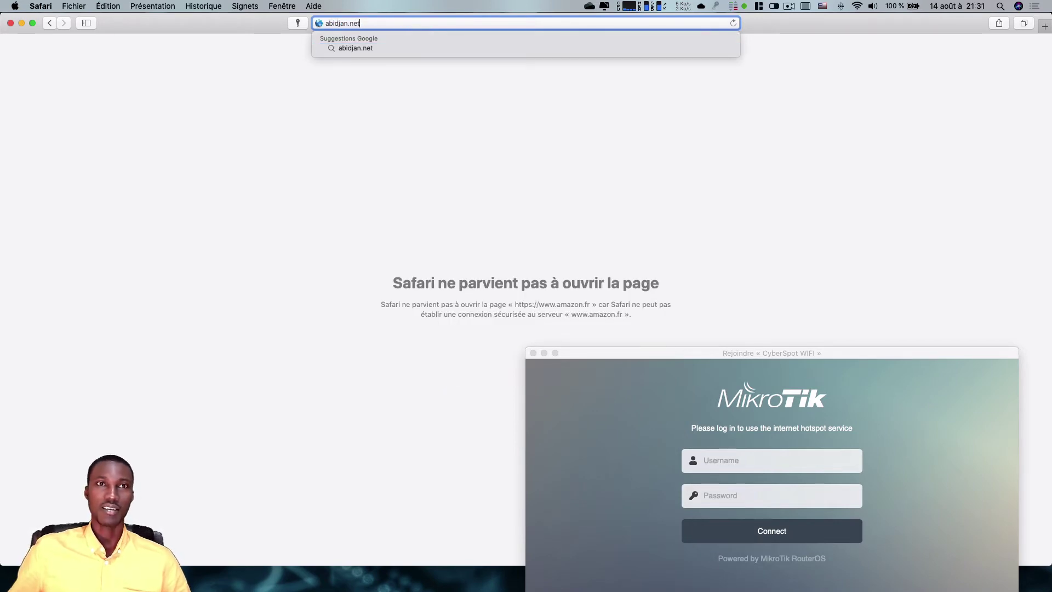
key(Return)
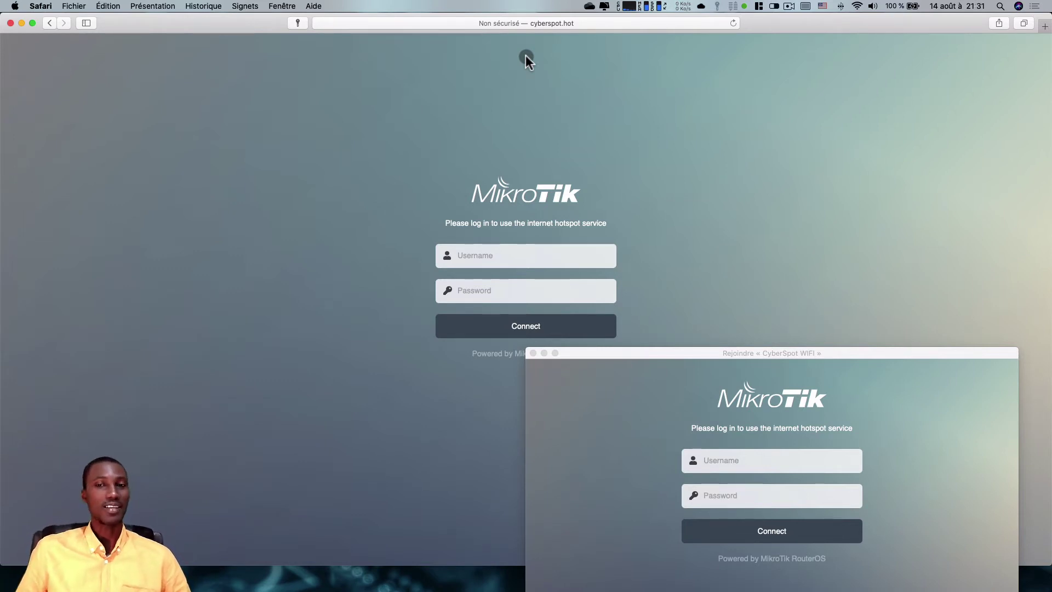
- Open the Apple favourite, then reload abidjan.net to reach the hotspot login page
click(530, 23)
click(361, 83)
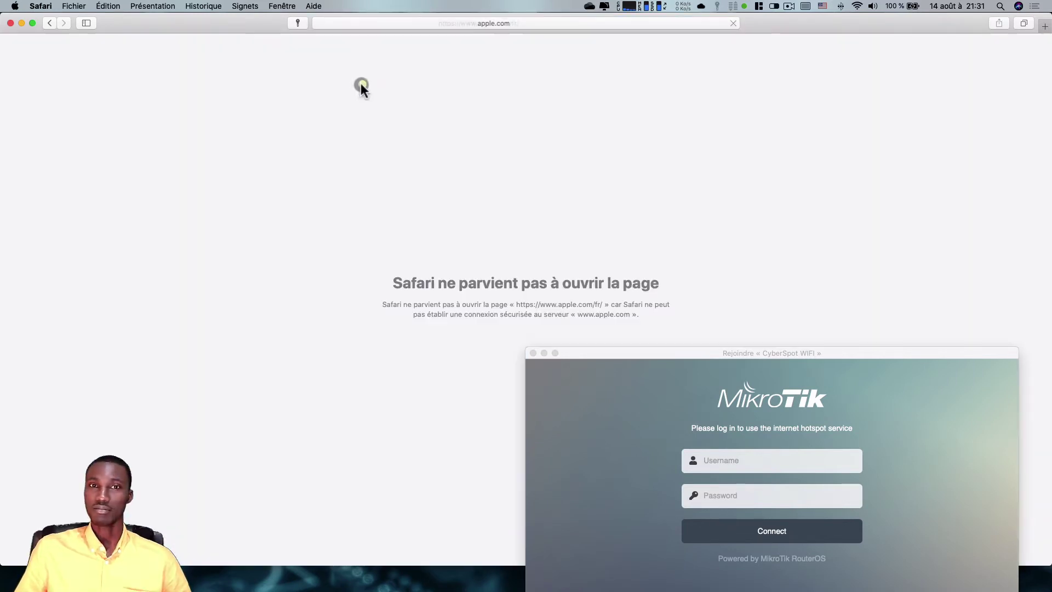
drag(626, 352, 555, 183)
click(505, 22)
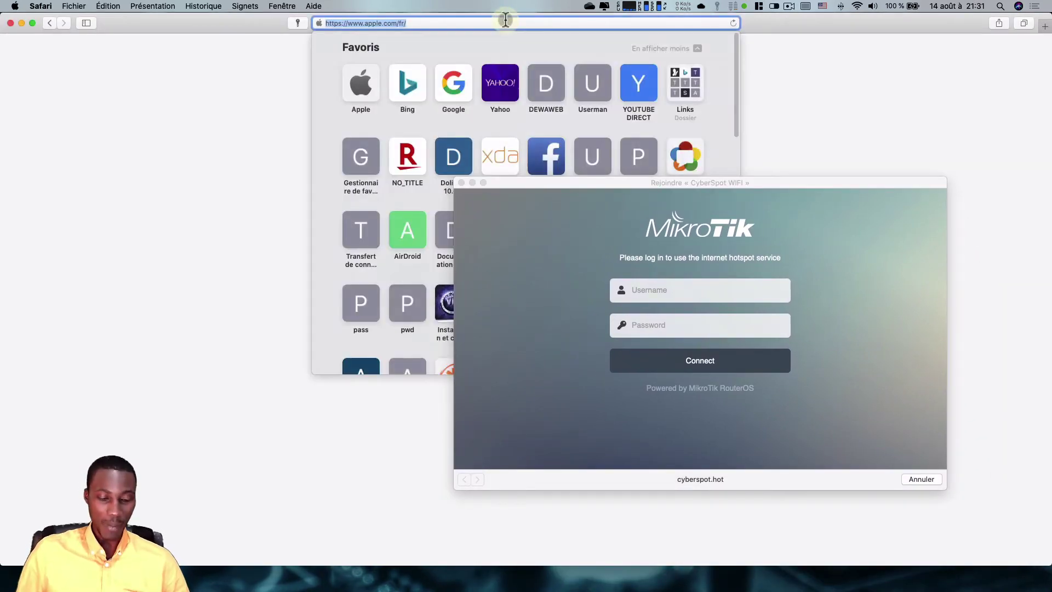
text(abidjan.net/)
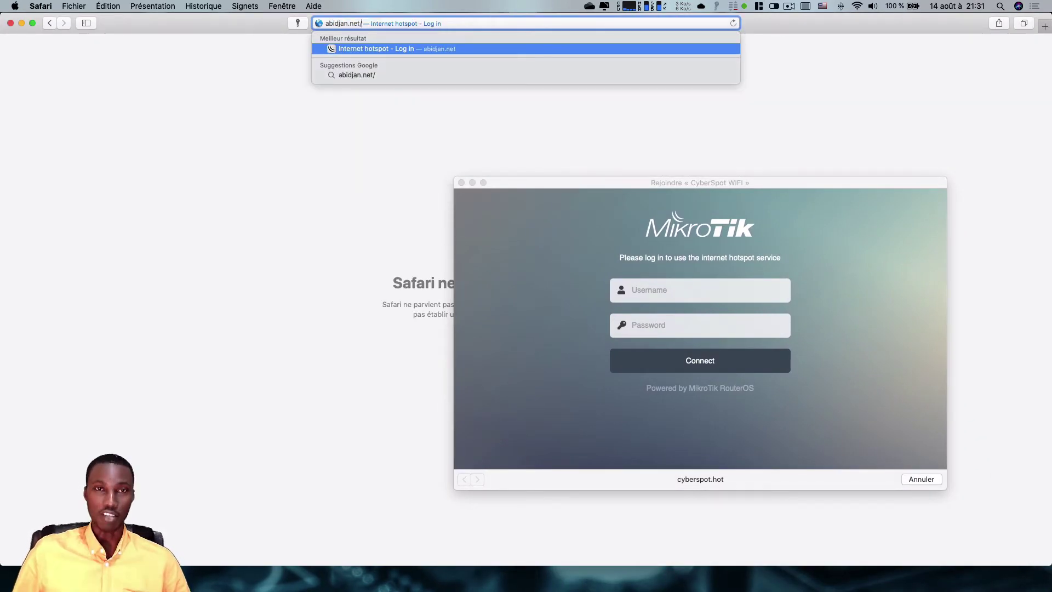
key(Return)
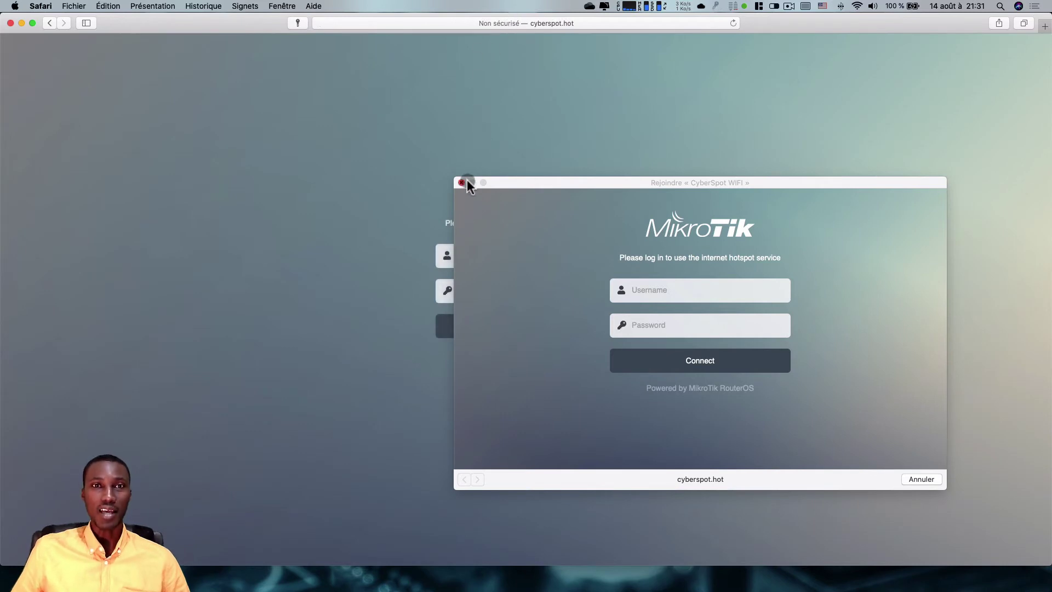
- Close the CyberSpot WIFI window, submit a test username and password, and decline saving it
click(461, 183)
click(625, 116)
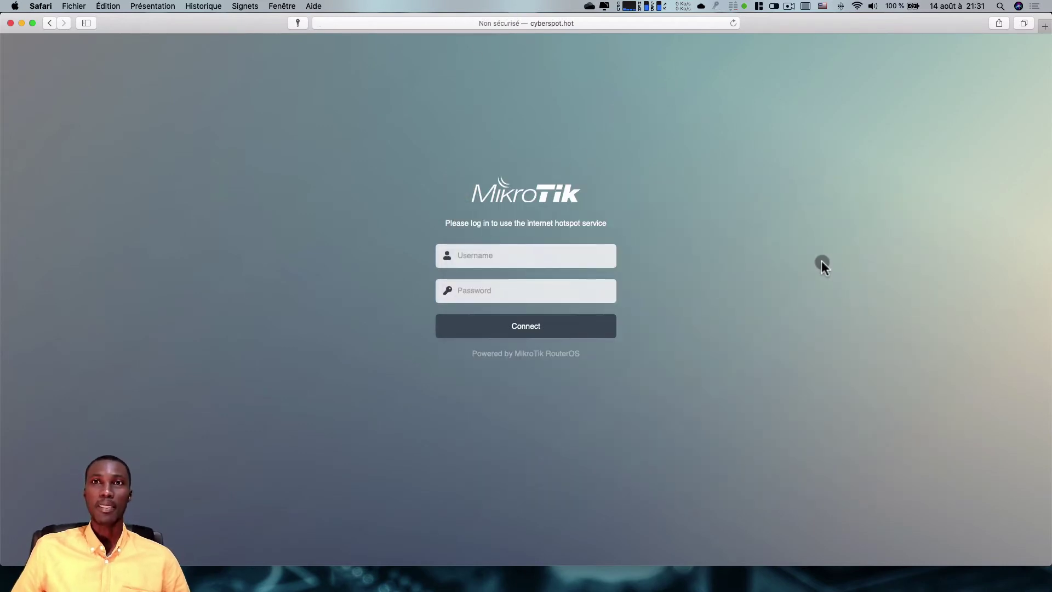
click(540, 255)
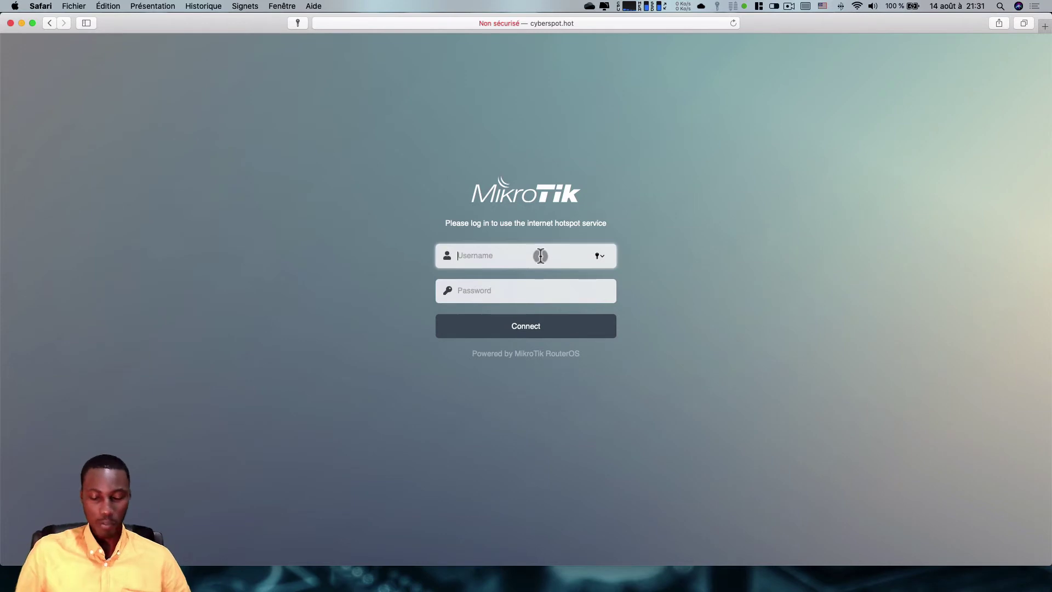
text(1234)
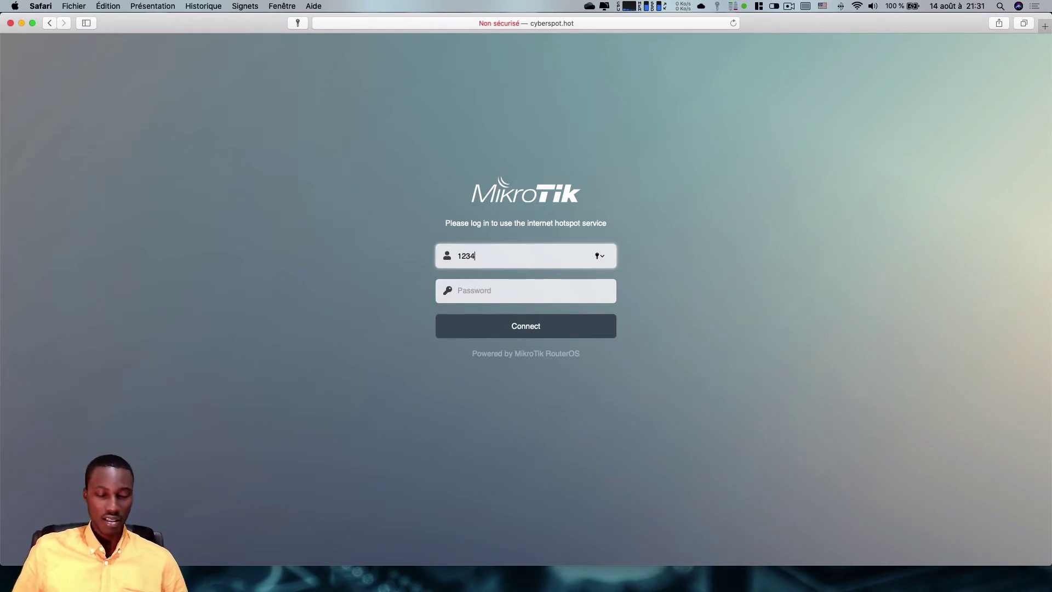
key(Tab)
text(12)
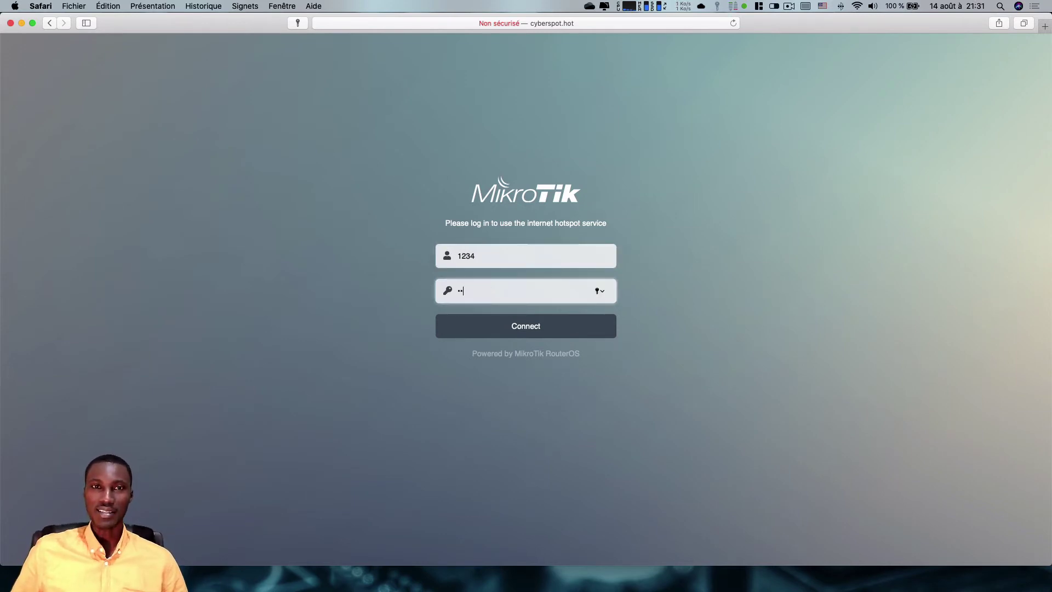
key(Return)
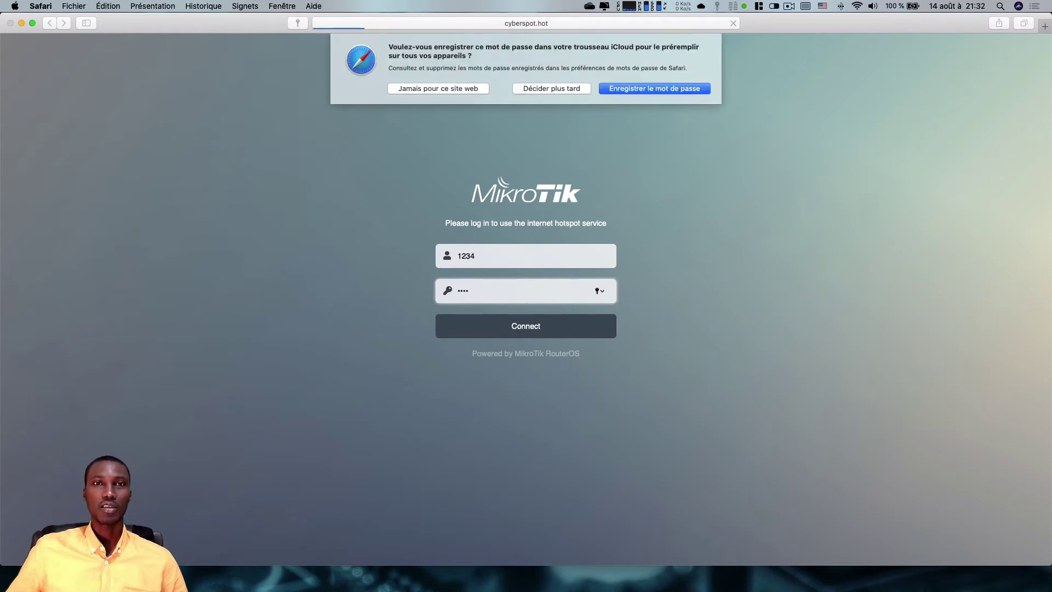
click(442, 88)
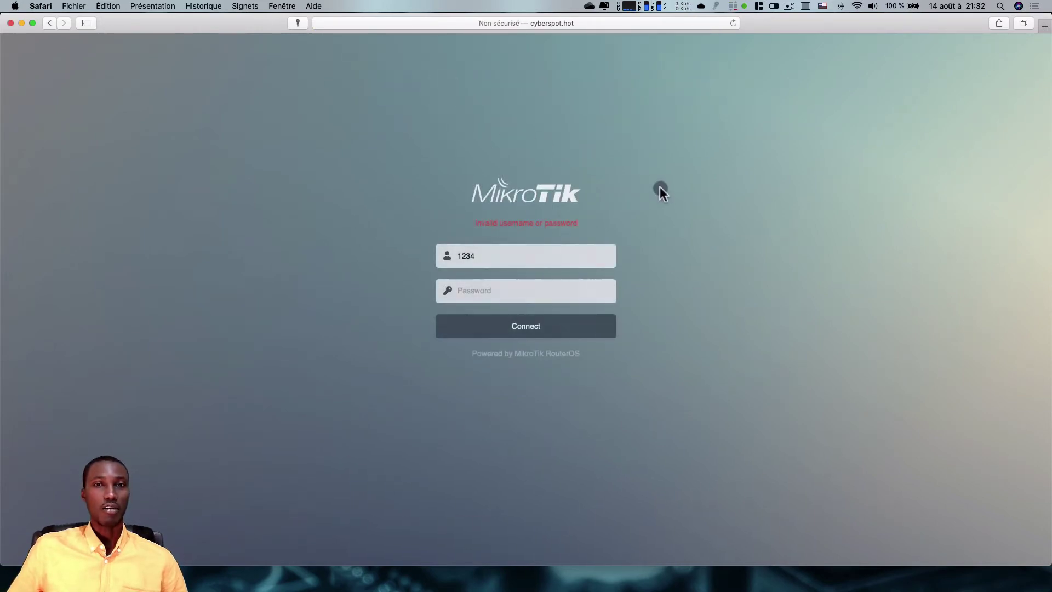
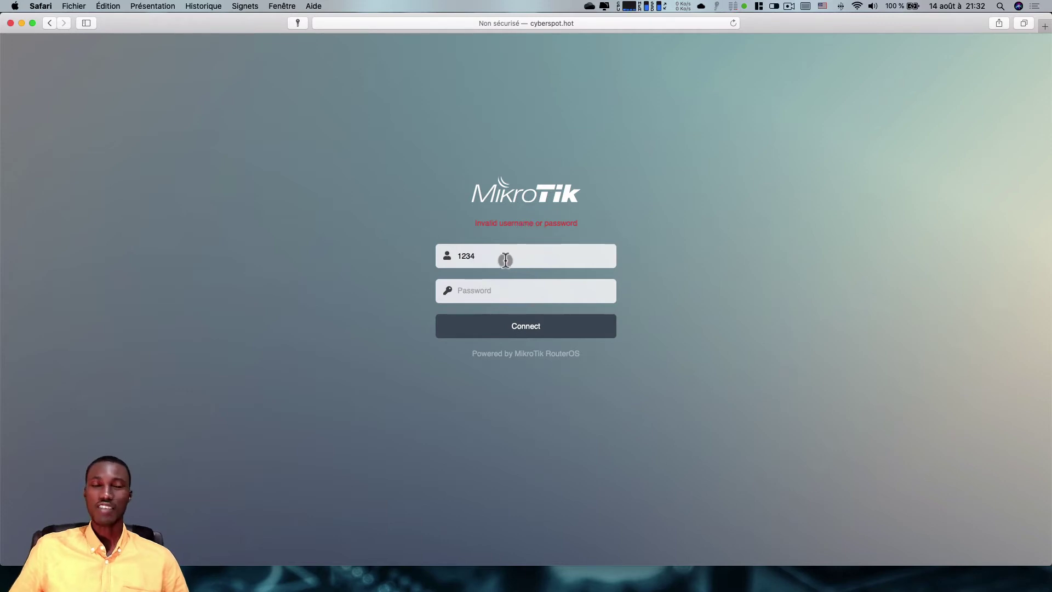
- Erase the rejected username 1234 from the hotspot login's Username field
click(506, 258)
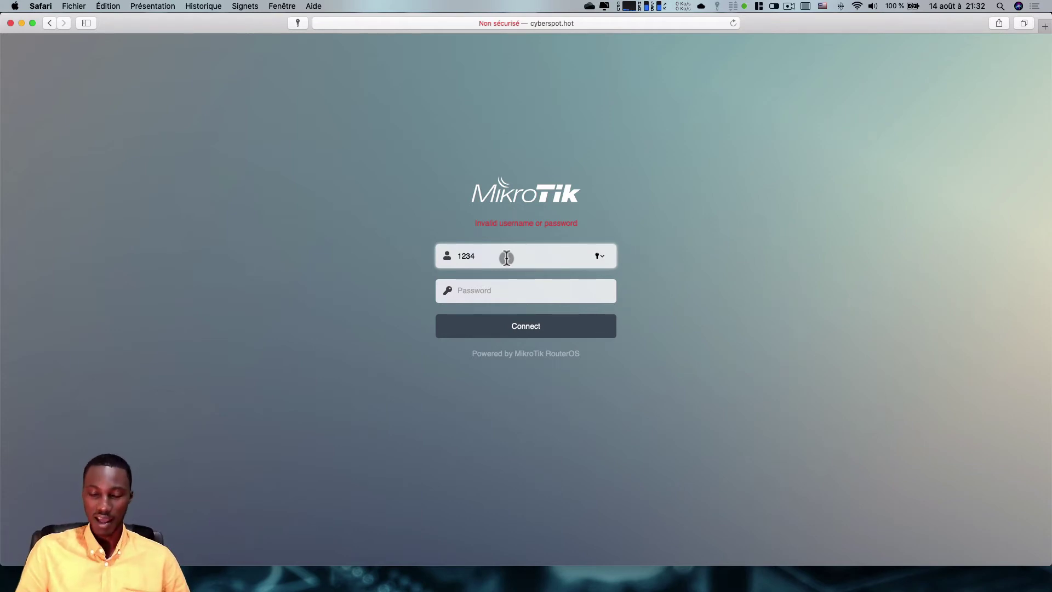
key(BackSpace)
key(BackSpace)
key(BackSpace)
key(BackSpace)
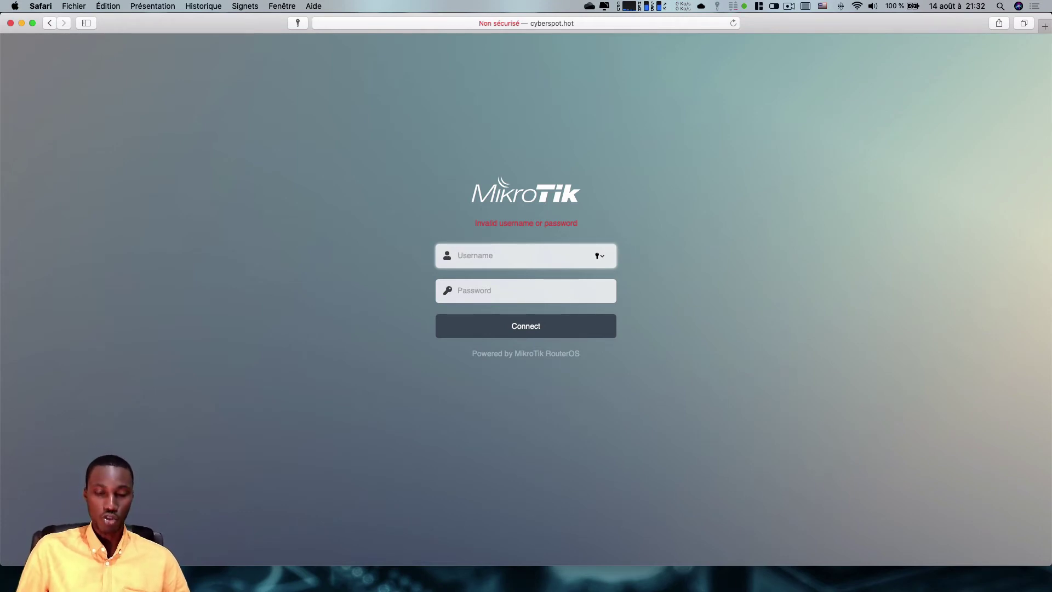
- Enter a new username and type the account password in the Password field
text(mikr)
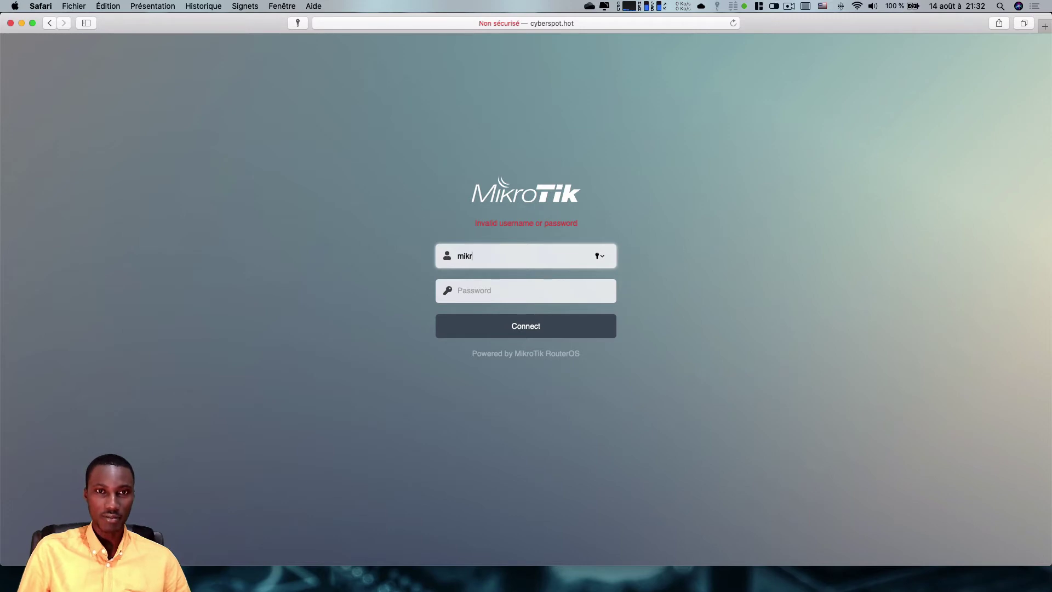
text(otik)
key(Tab)
text(12345)
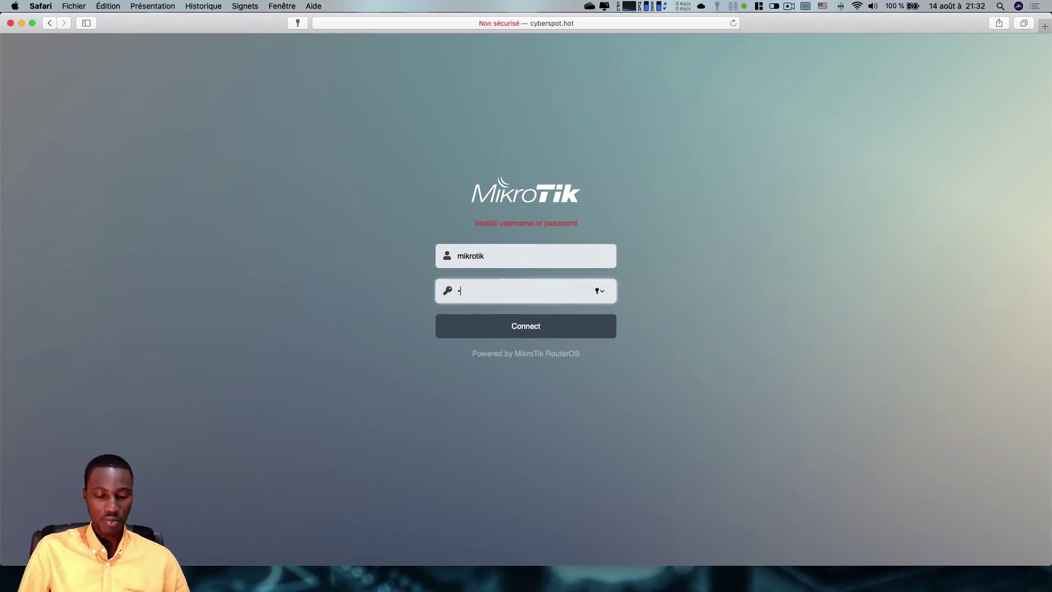
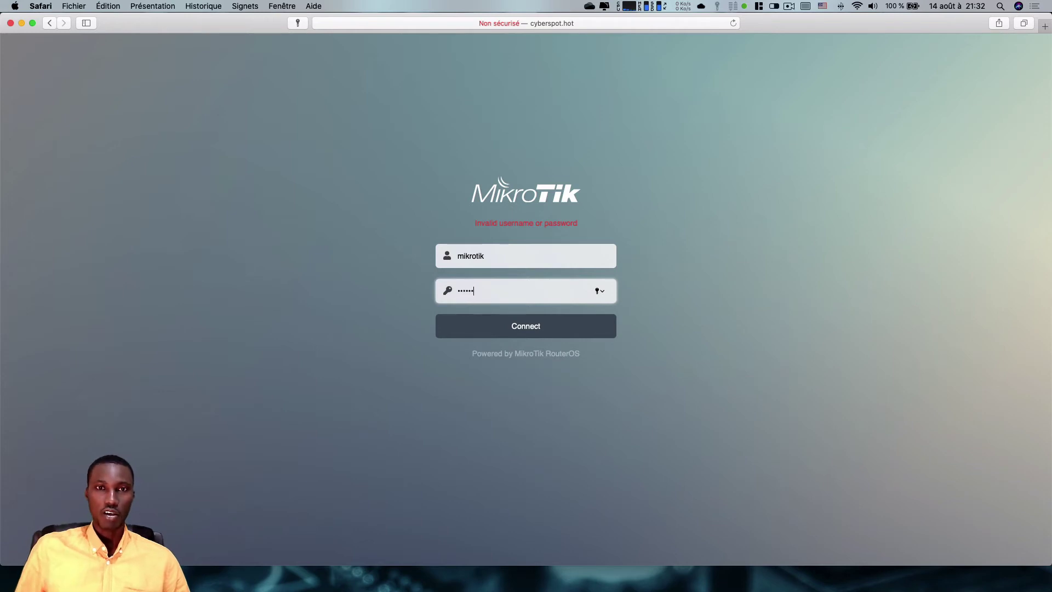
- Submit the new hotspot credentials so the login succeeds and abidjan.net loads
click(523, 334)
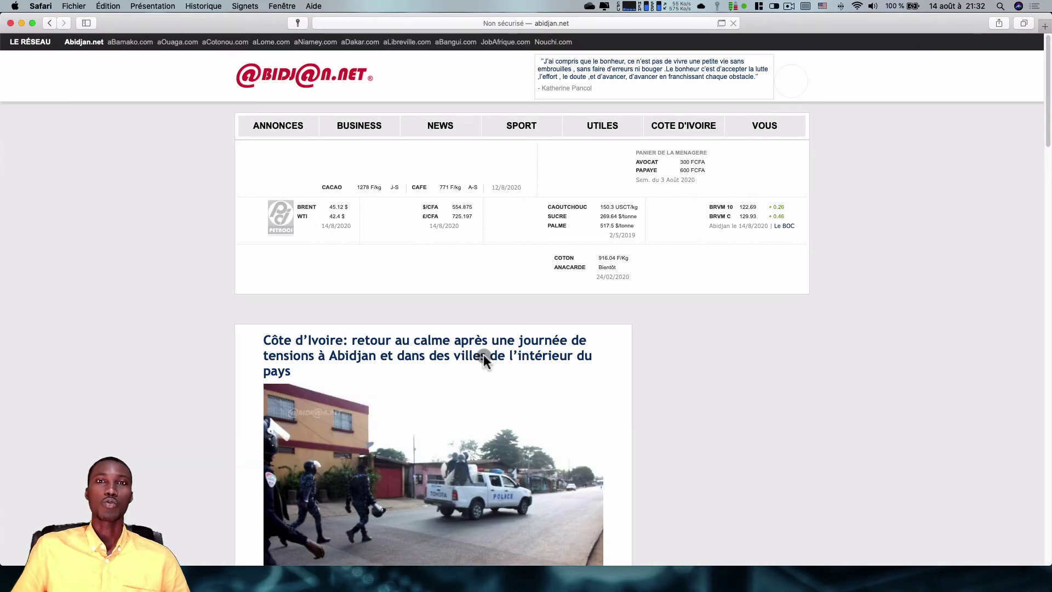
- Browse to Yahoo from the address bar, then open apple.com from Favourites
click(527, 25)
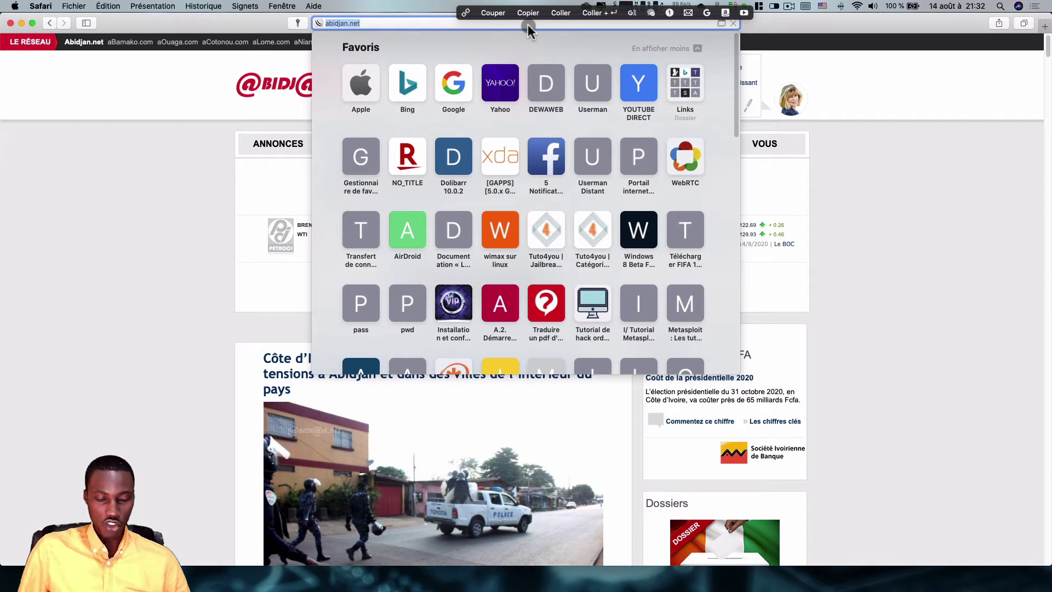
text(yaho)
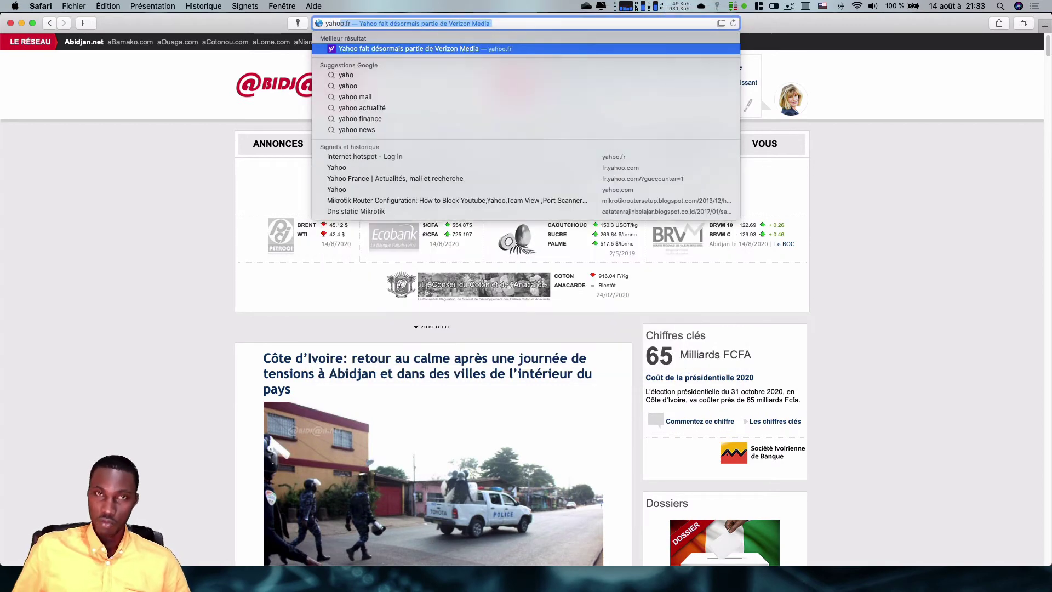
text(oi)
key(BackSpace)
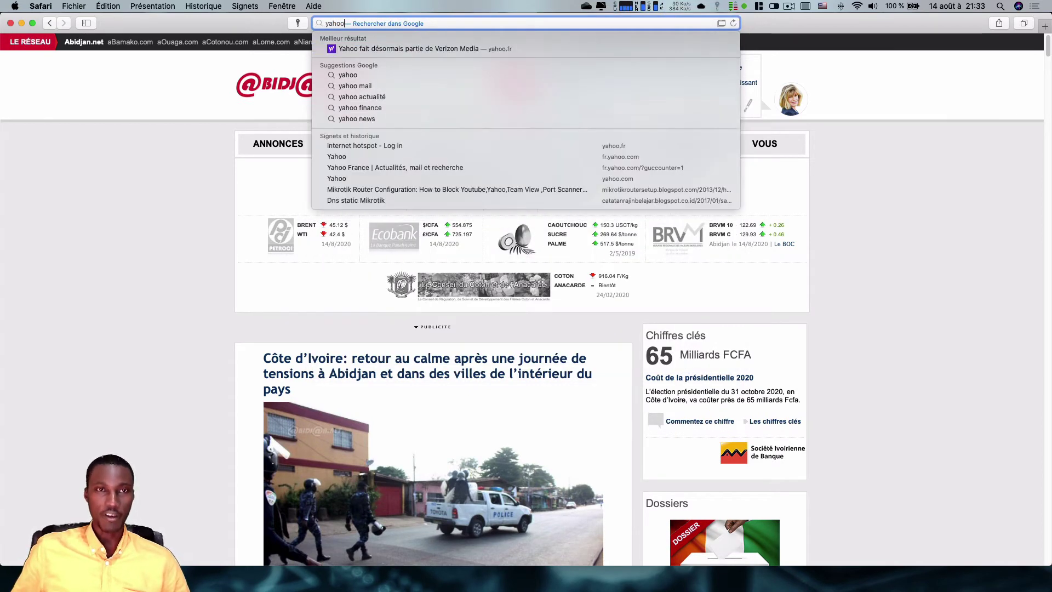
key(Return)
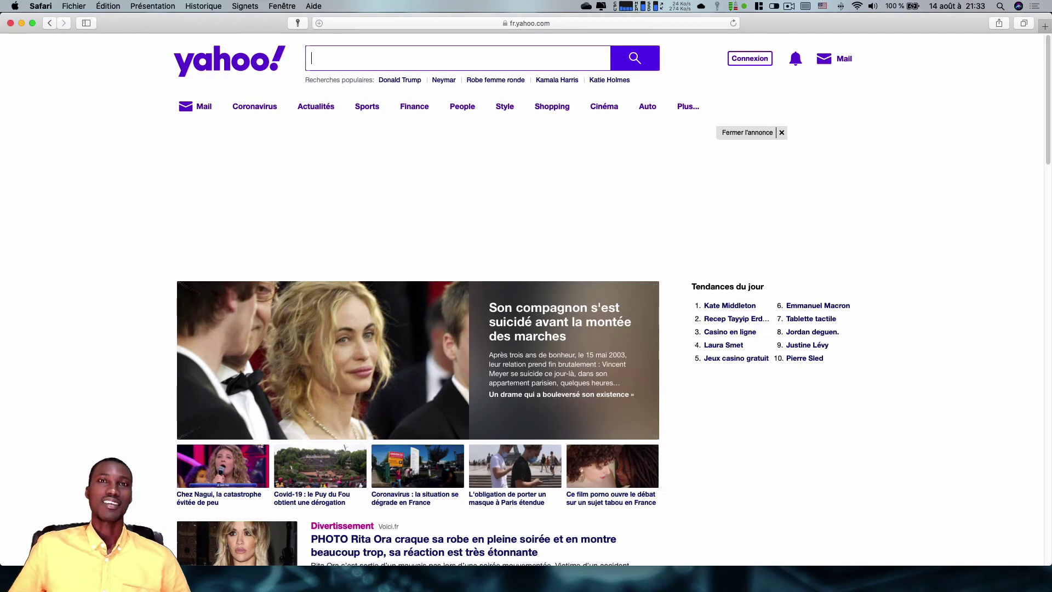
click(534, 25)
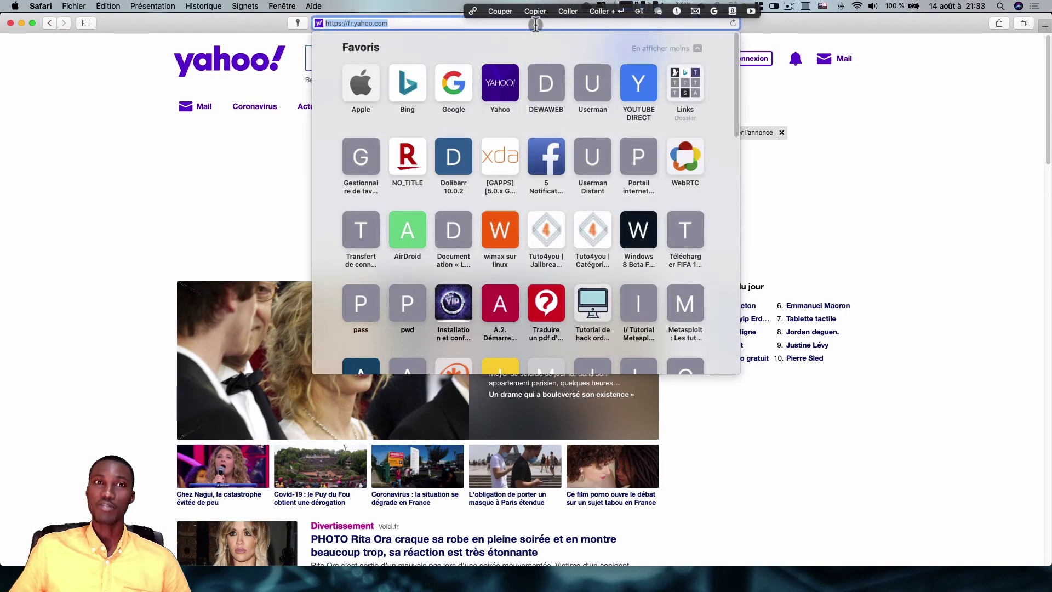
click(363, 84)
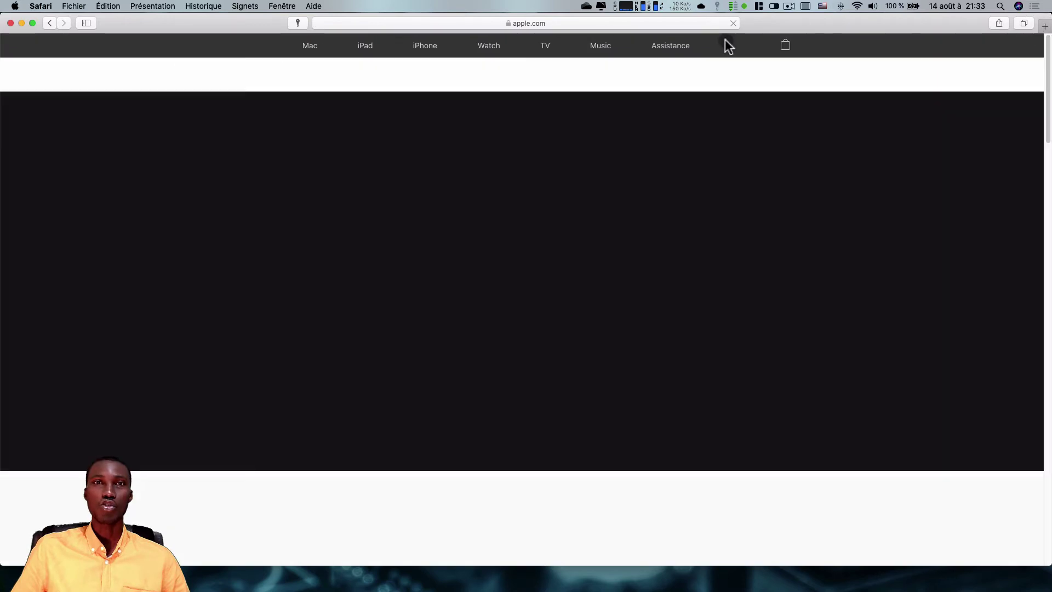
- Load the mikrotik.com homepage from the address bar
click(536, 24)
text(m)
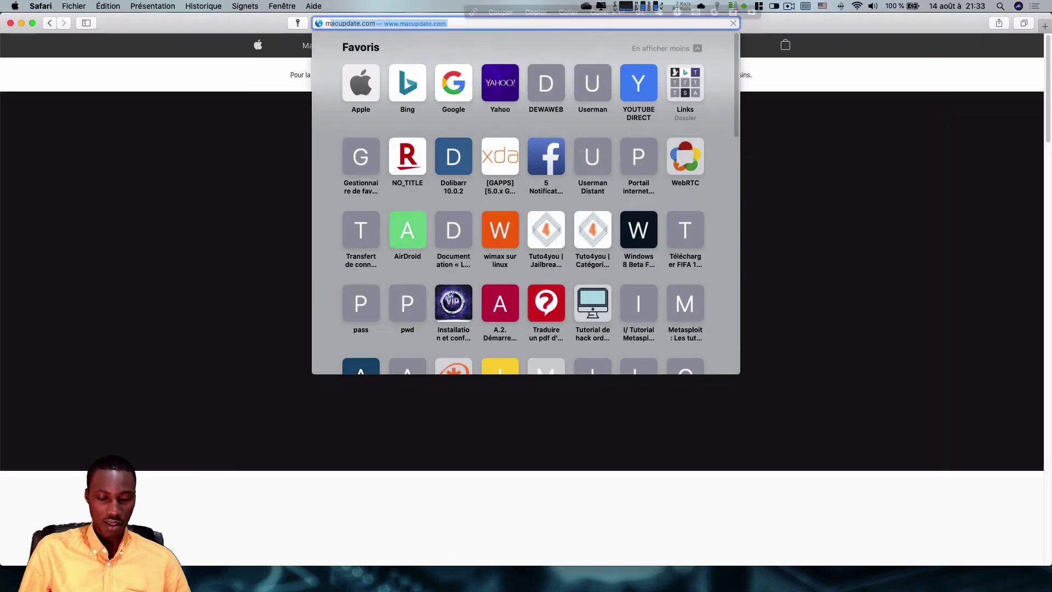
text(ikrotik.co)
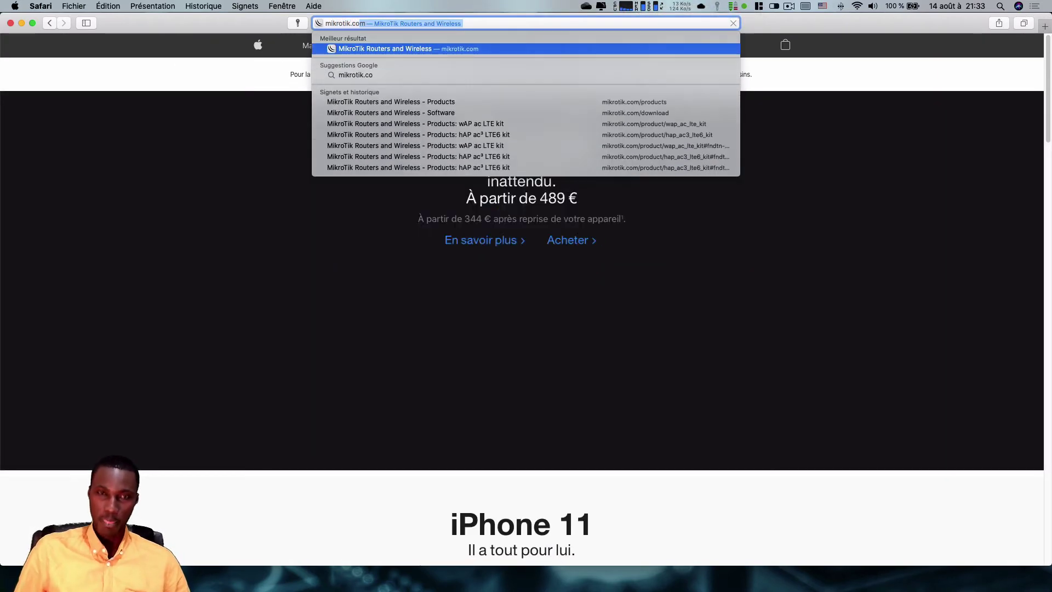
key(Return)
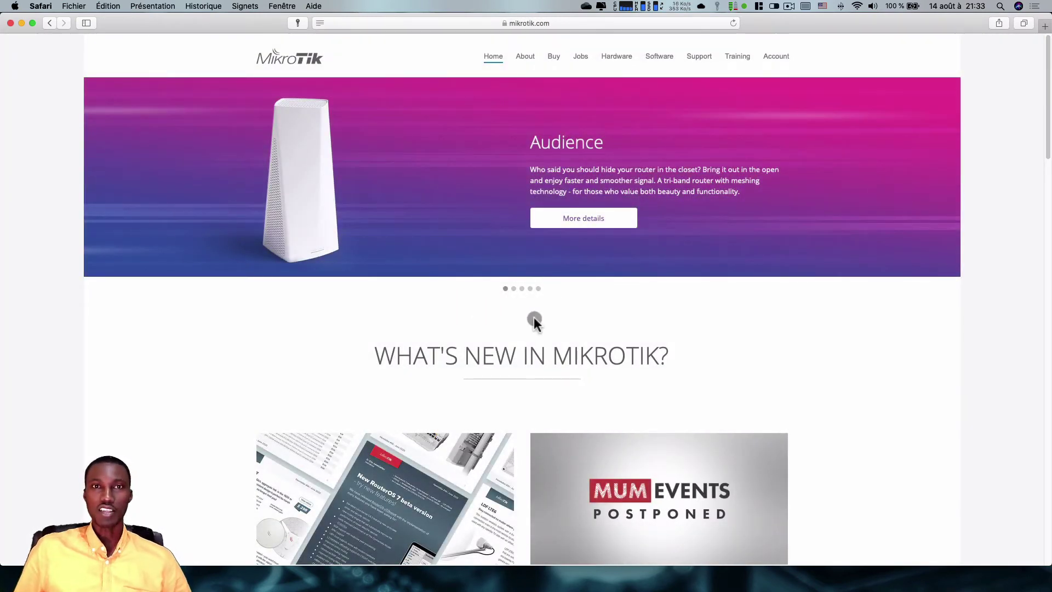
key(super+space)
- Launch Terminal and run ping 8.8.8.8 until steady replies appear, then stop it with Ctrl+C
key(Return)
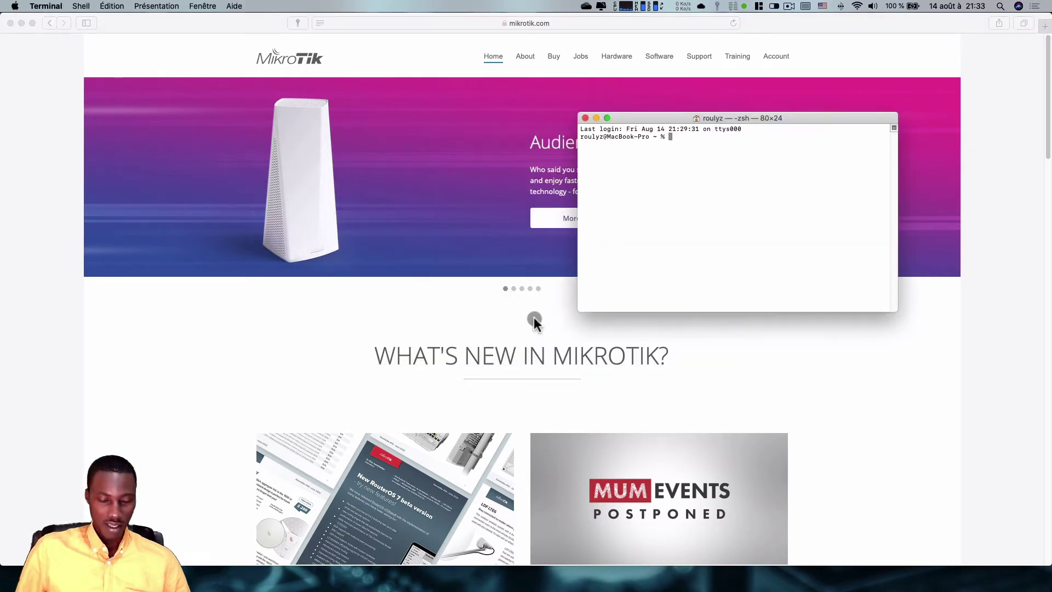
text(ping )
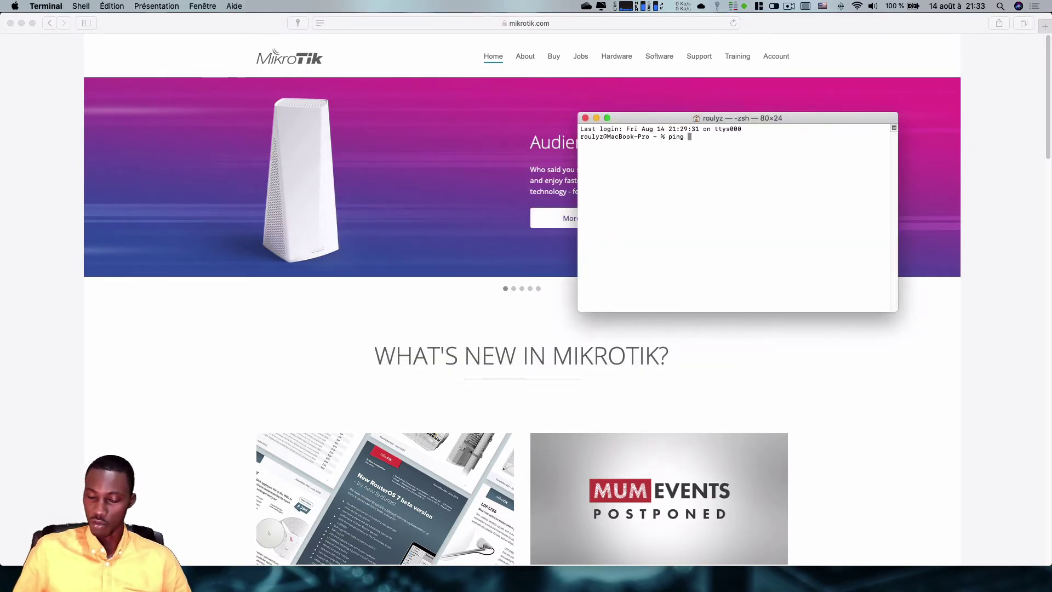
text(8.8.8.8)
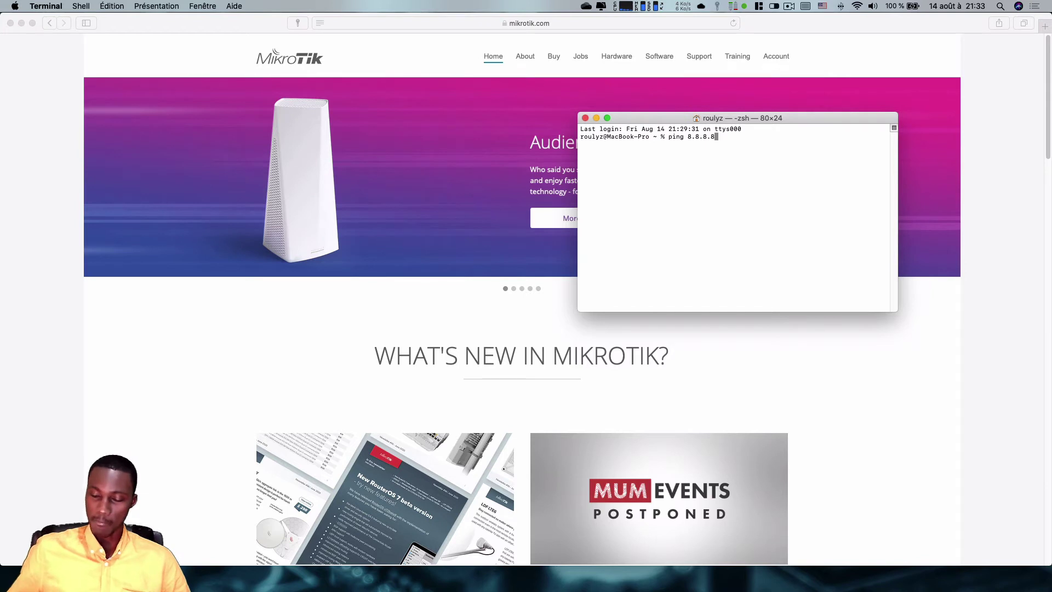
key(Return)
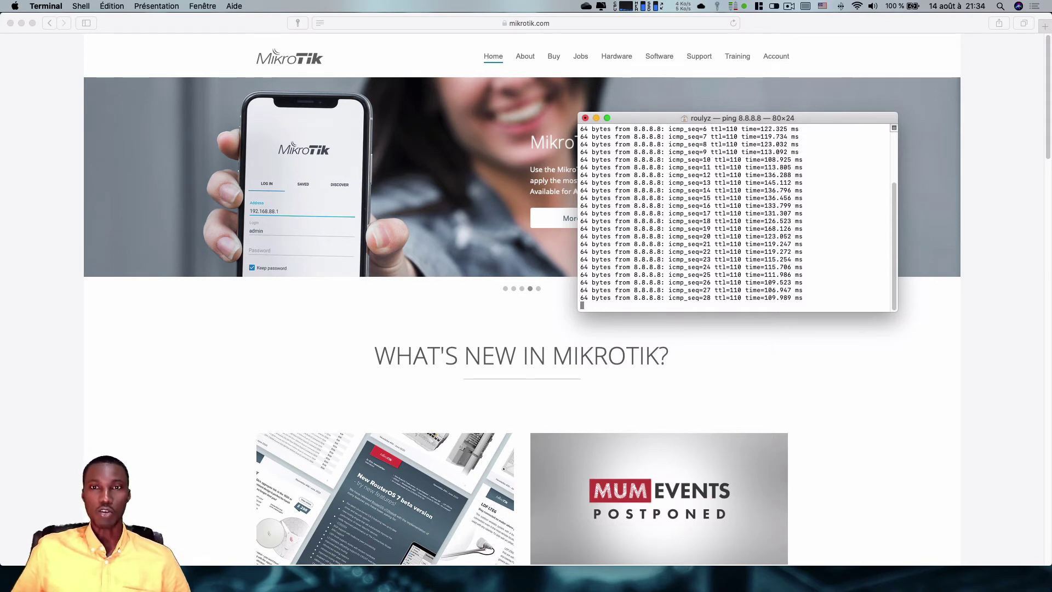
key(ctrl+c)
- Open the hotspot status page at 192.168.100.1 in Safari and dismiss the CyberSpot WIFI popup
click(419, 323)
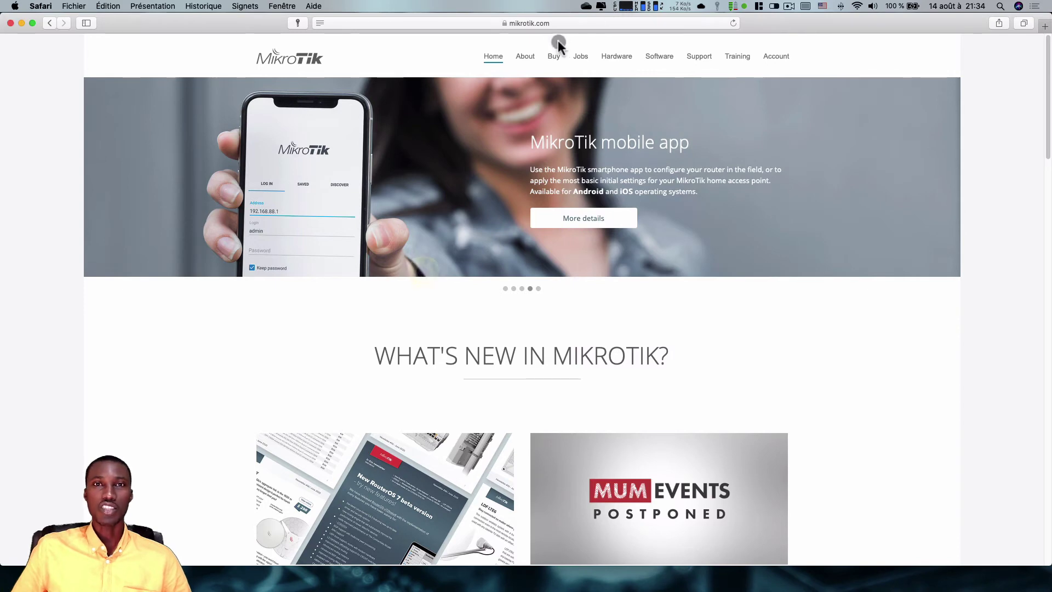
click(548, 23)
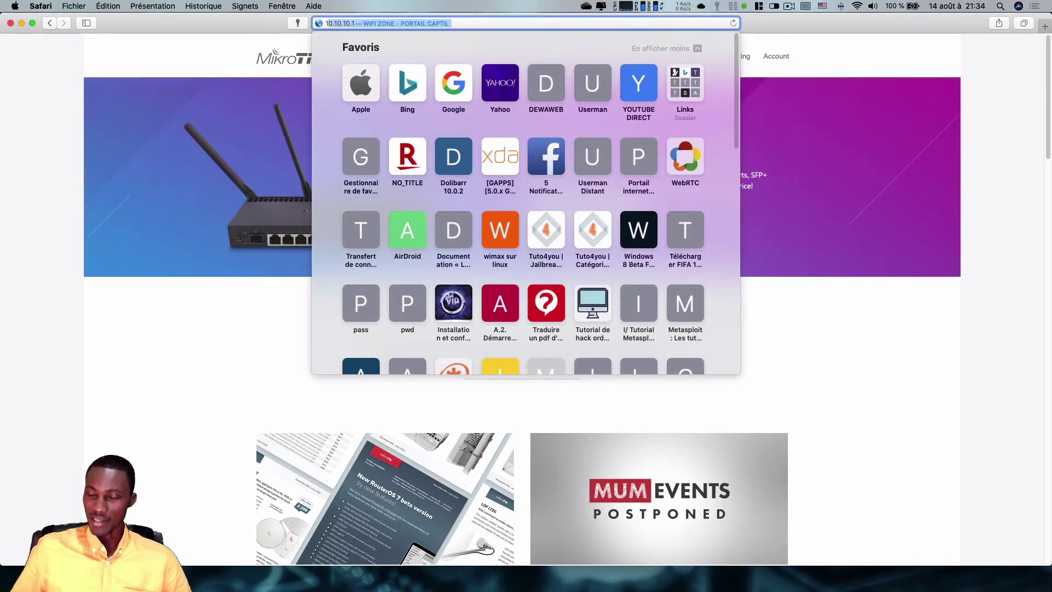
text(19)
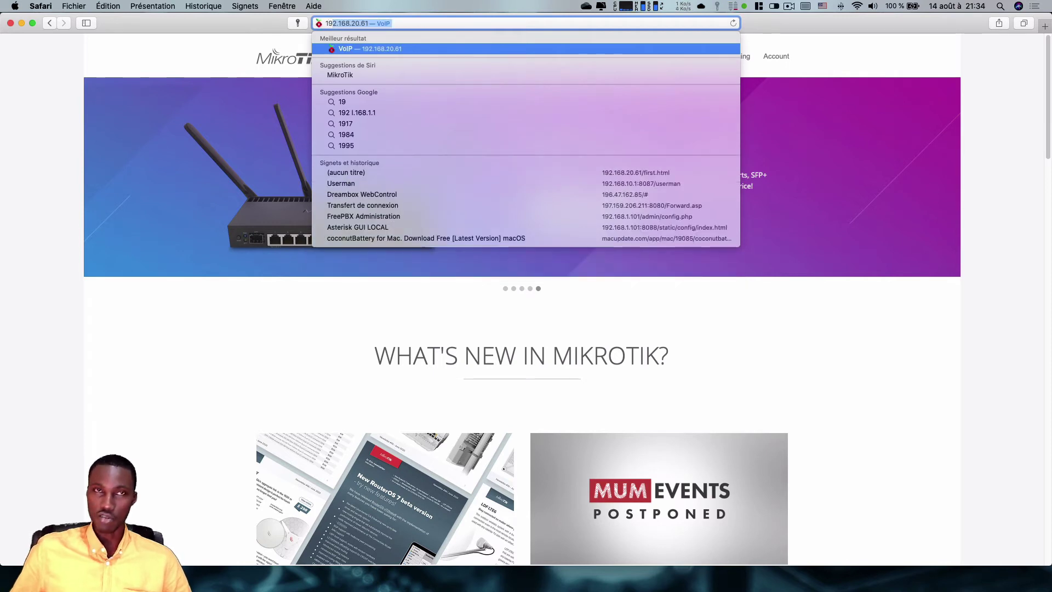
text(2.168)
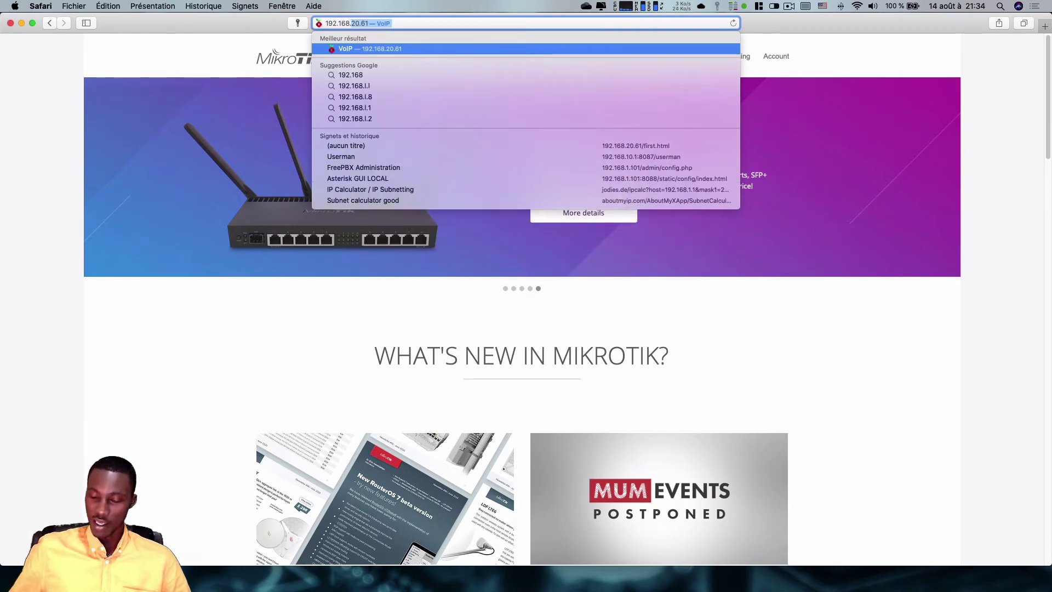
text(.100)
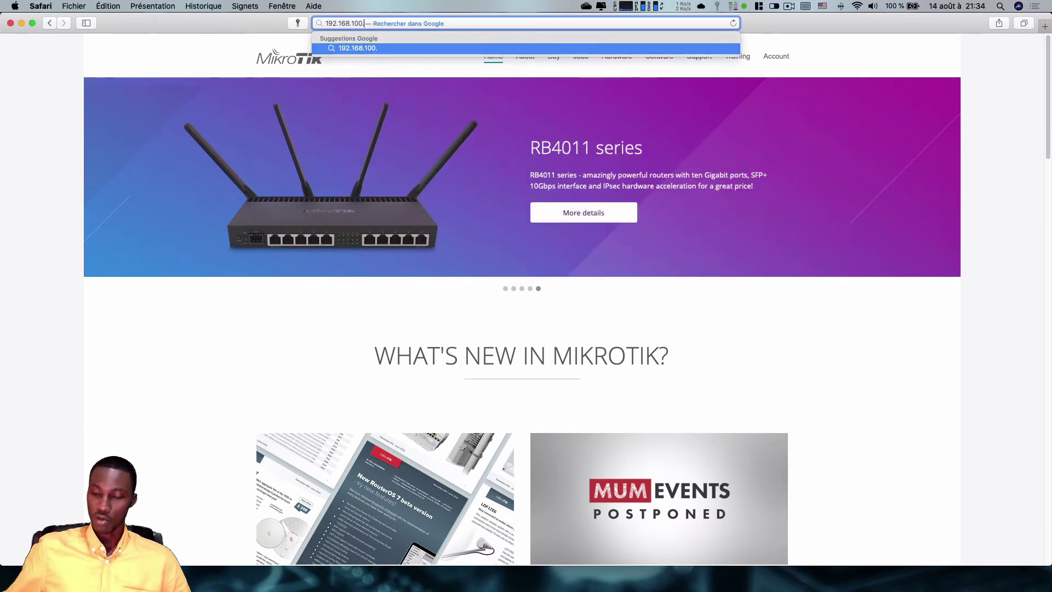
text(.1)
key(Return)
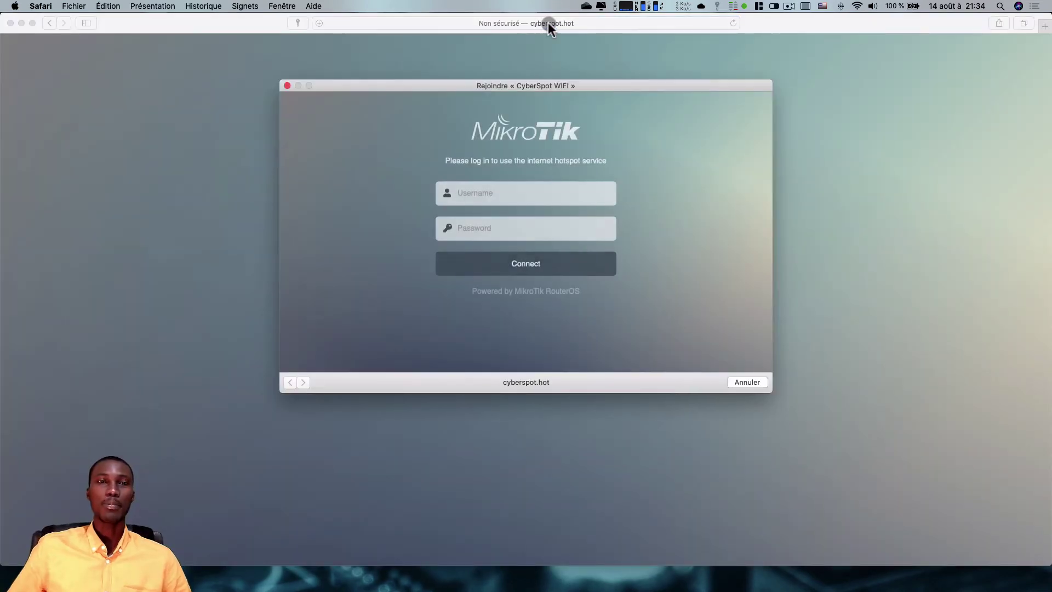
click(287, 87)
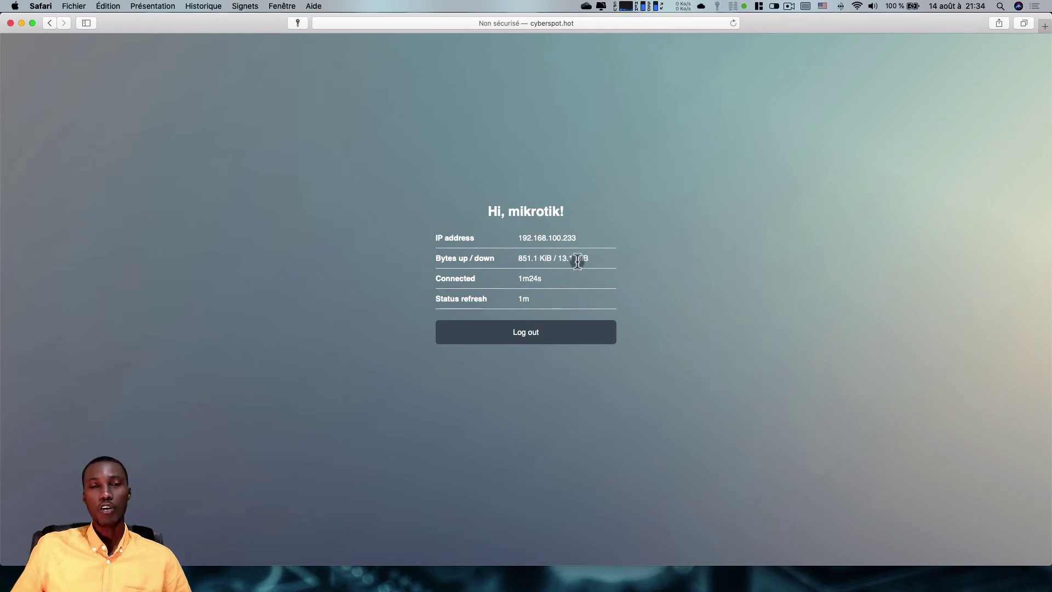
- Highlight the status table, the IP address 192.168.100.233 and the bytes transferred values
drag(488, 211, 545, 306)
click(641, 254)
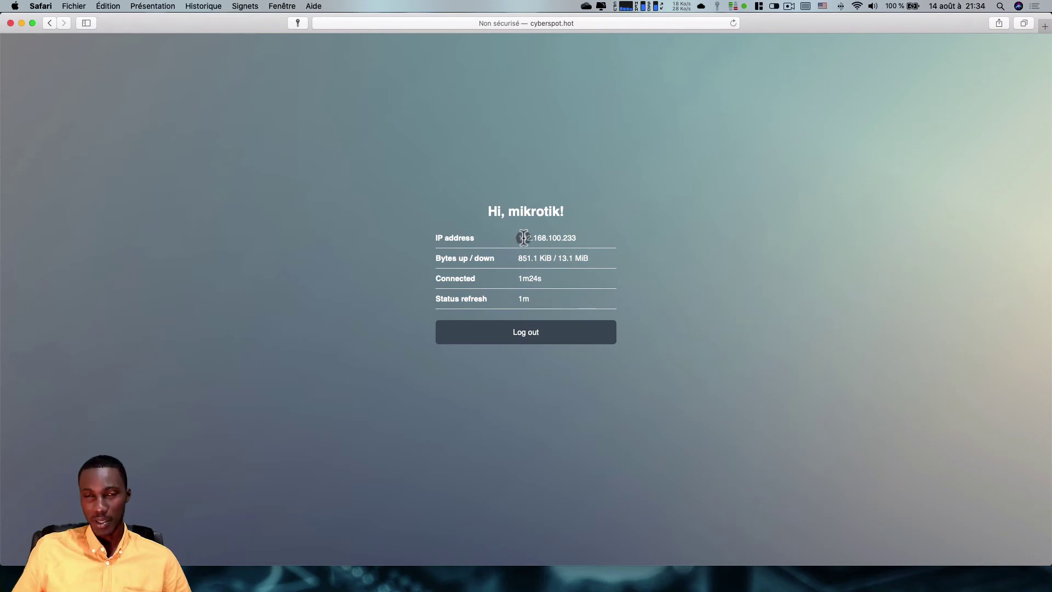
drag(524, 238, 580, 238)
click(582, 237)
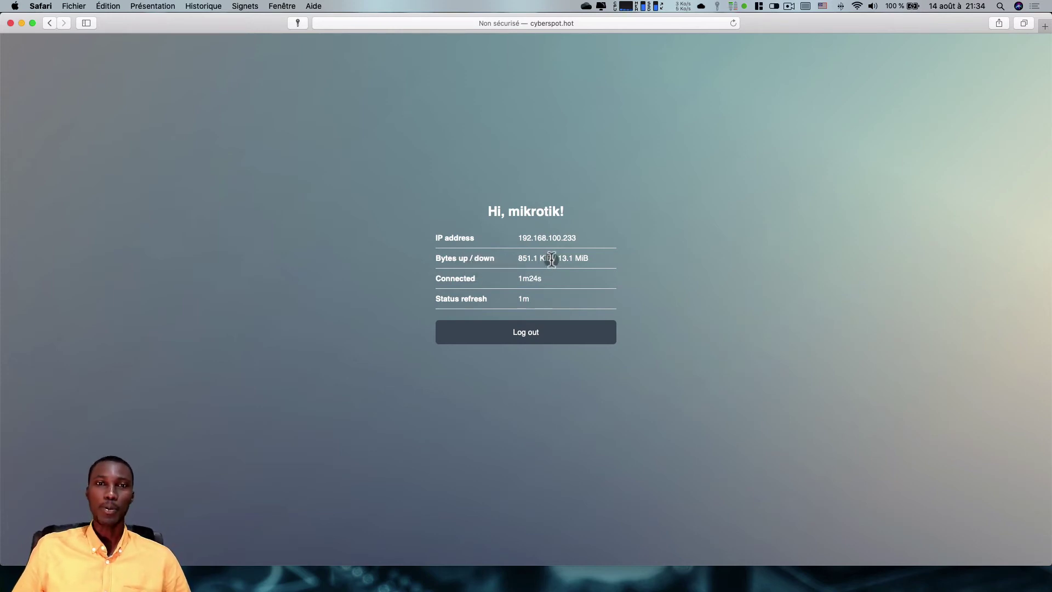
drag(552, 258, 517, 259)
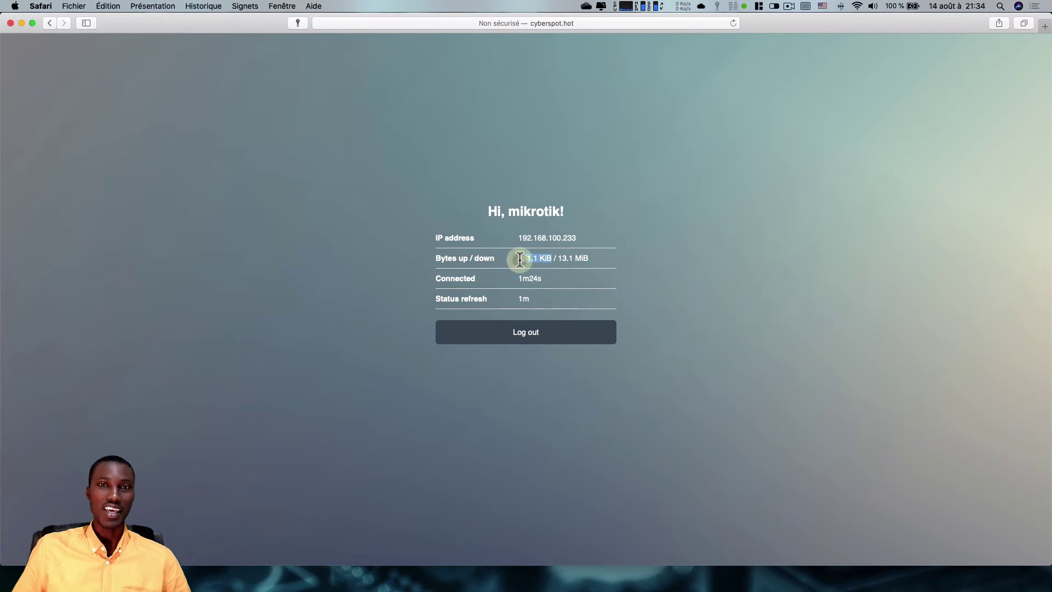
click(564, 258)
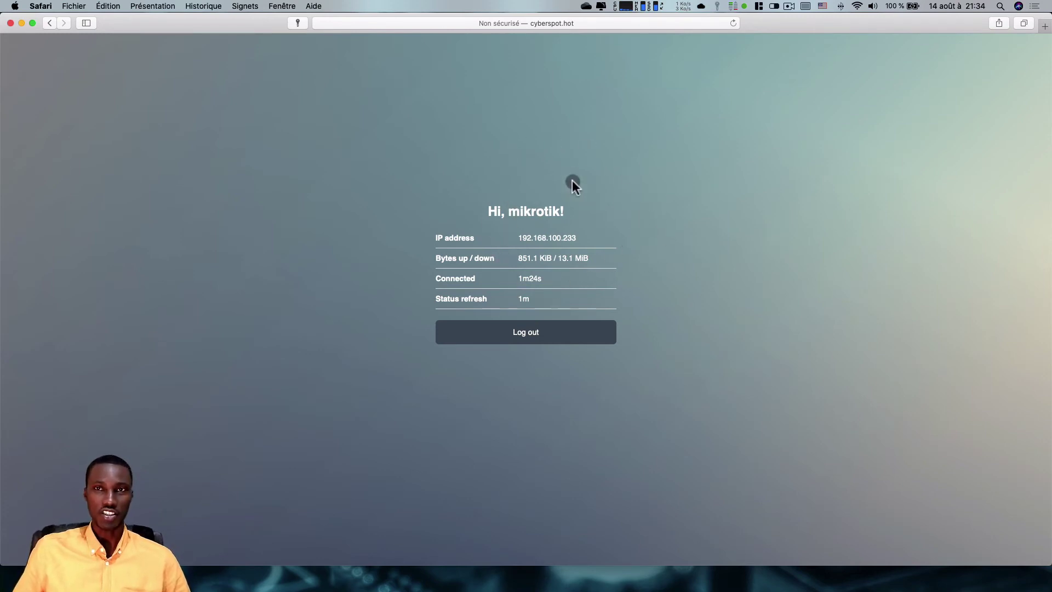
- Reload the status page repeatedly to refresh the traffic and connected-time counters
click(734, 23)
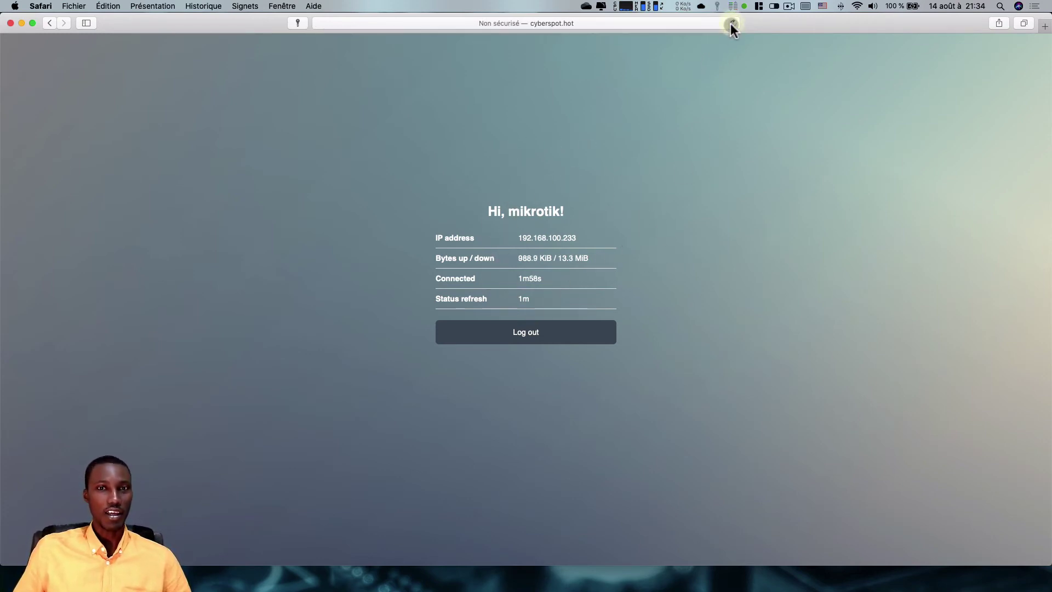
click(733, 23)
click(733, 23)
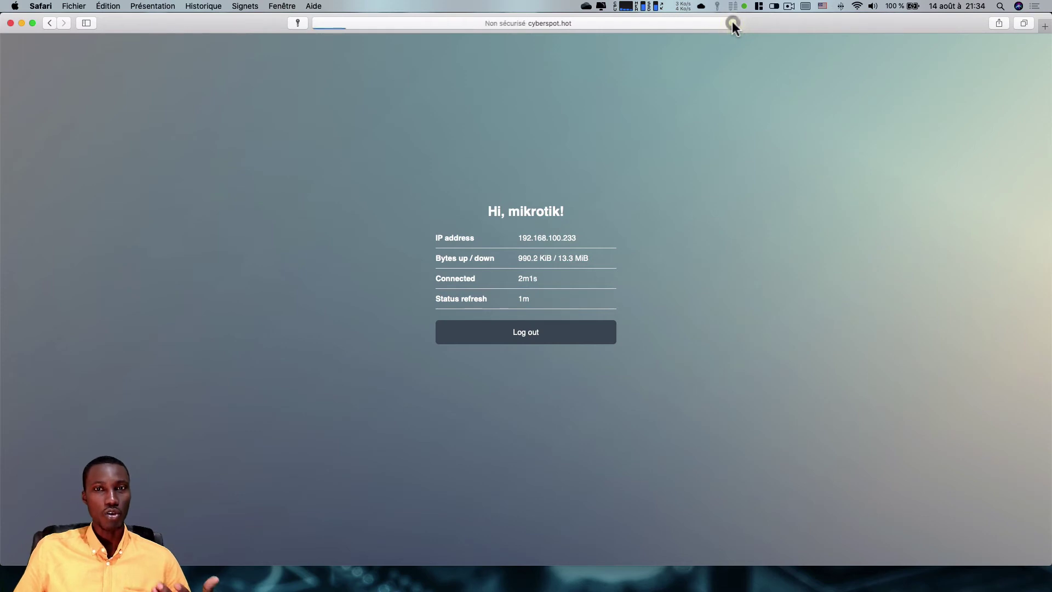
click(733, 23)
click(733, 23)
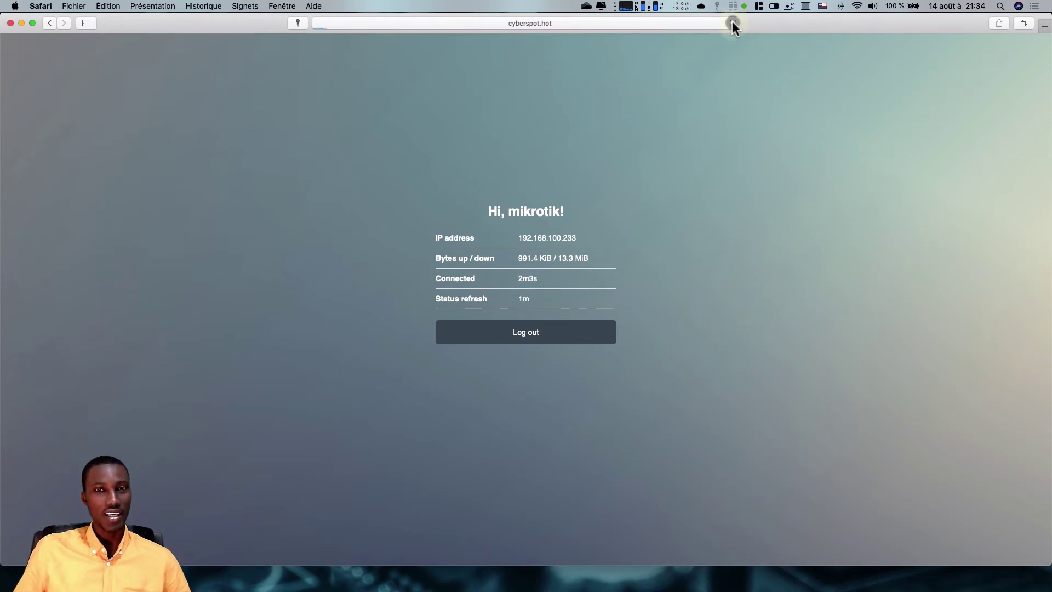
click(733, 23)
click(734, 23)
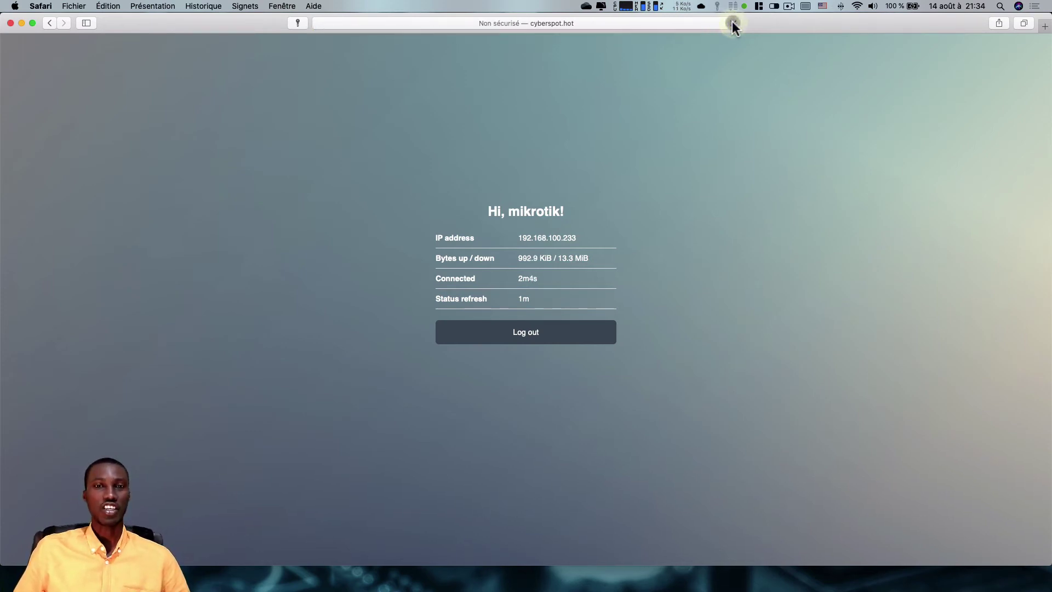
click(733, 23)
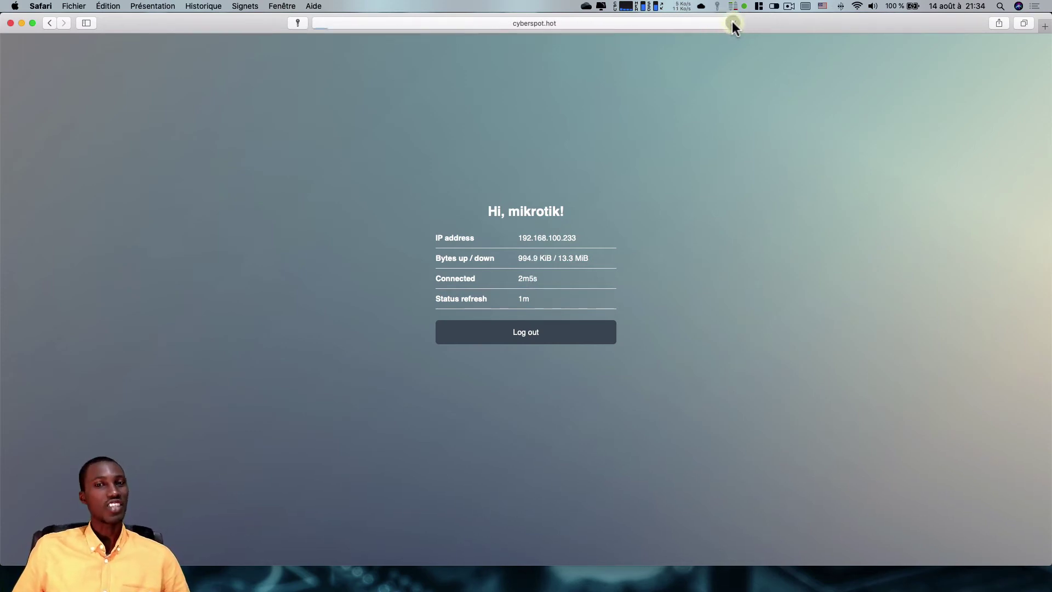
- Log out of the hotspot, then retry login with username 1234 and get 'Invalid username or password'
click(542, 335)
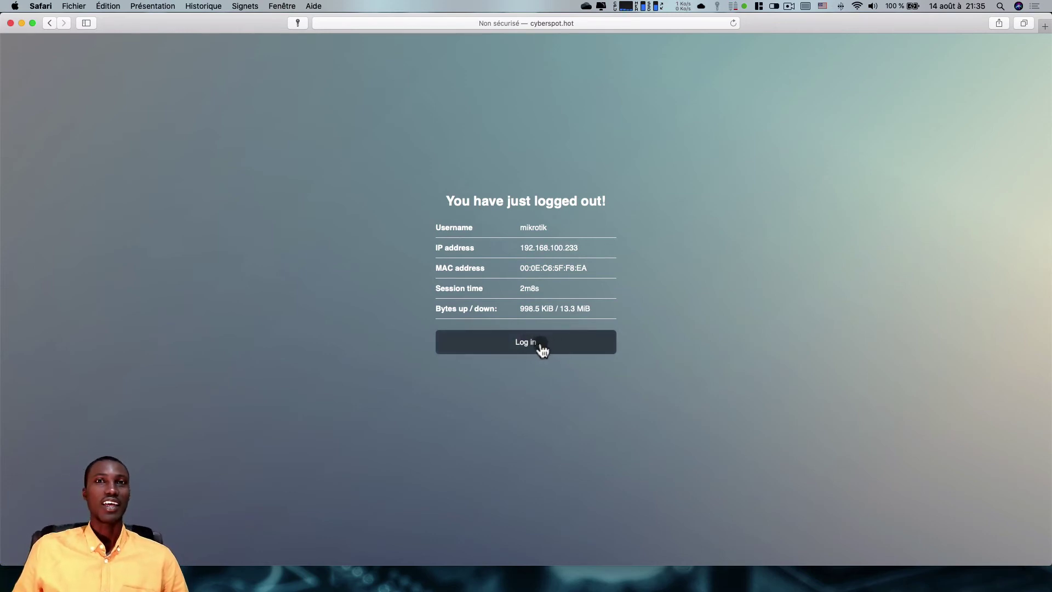
click(507, 348)
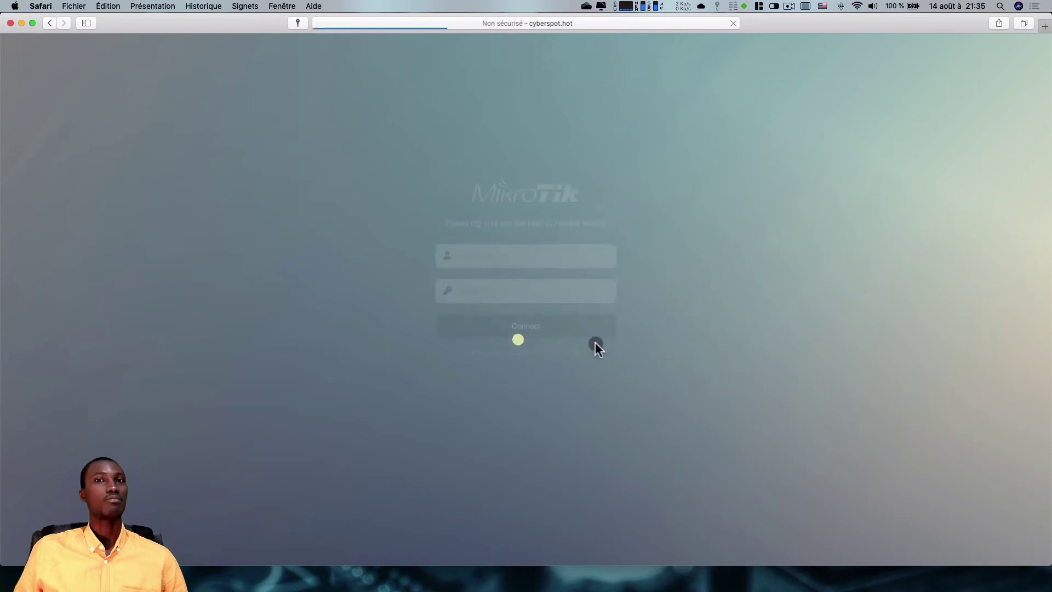
click(520, 260)
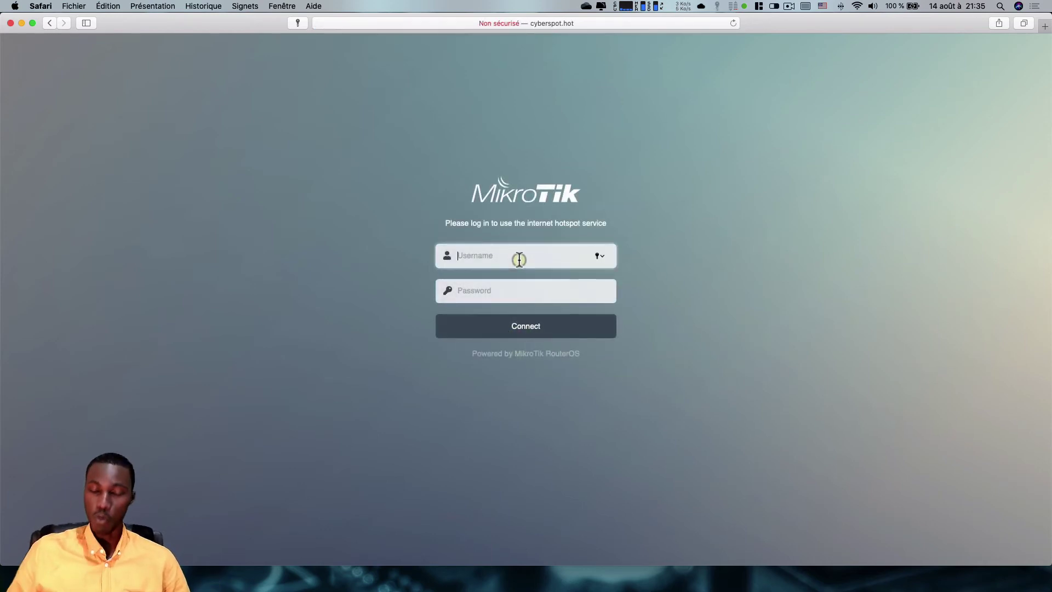
text(12)
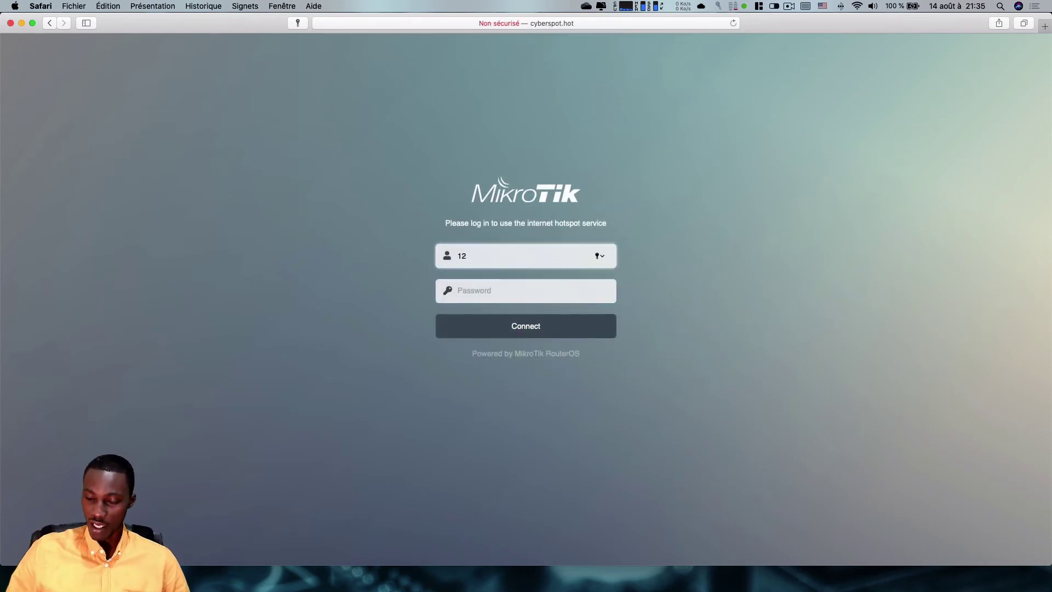
key(BackSpace)
key(BackSpace)
text(1234)
key(Tab)
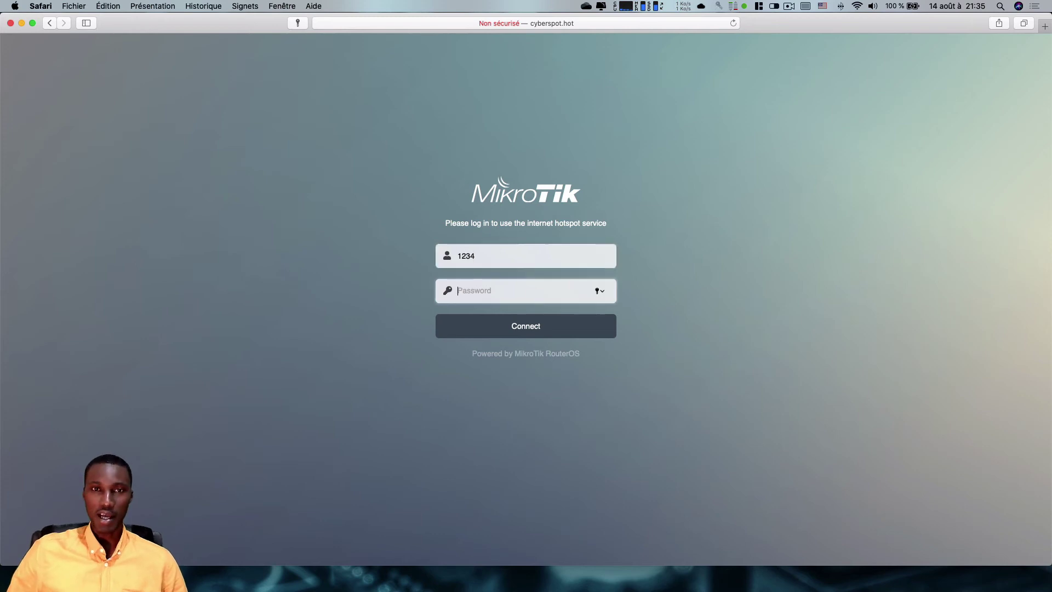
text(1234)
key(Return)
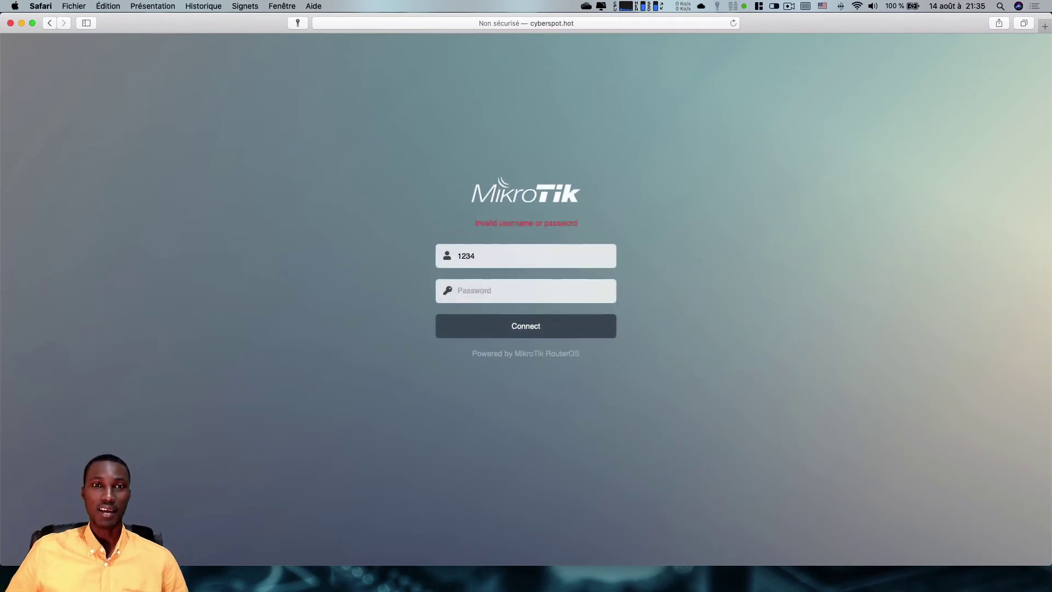
drag(512, 251, 404, 256)
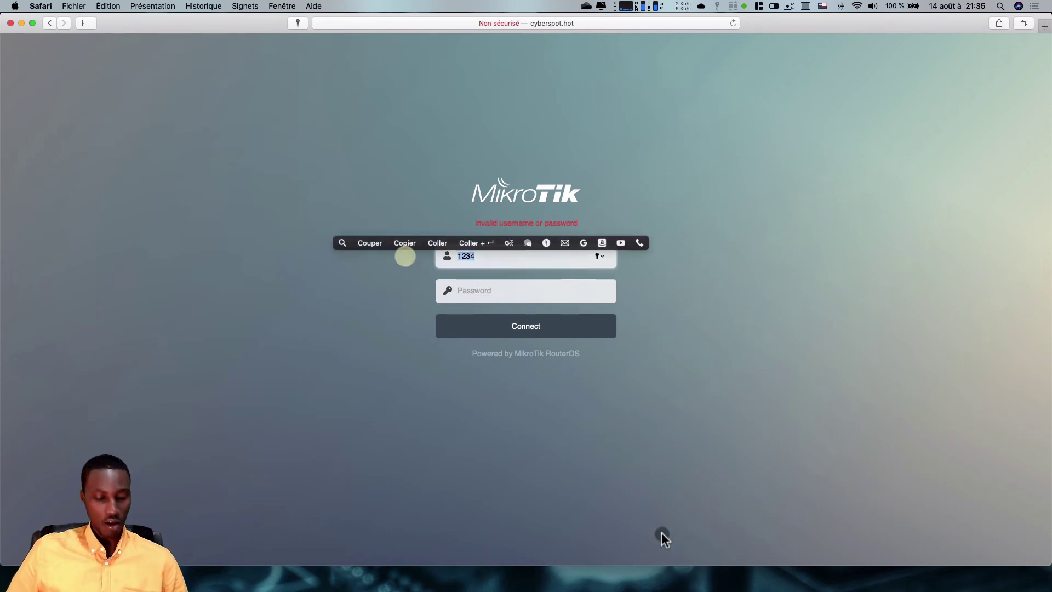
- Launch Terminal and rerun ping 8.8.8.8, now getting Destination Unreachable
key(super+space)
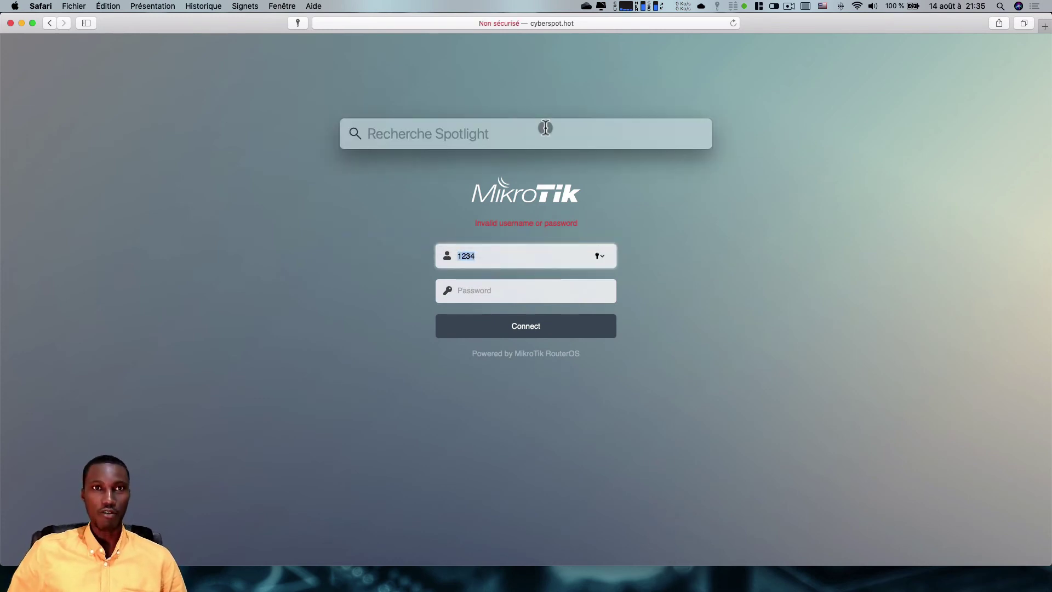
text(terminal)
key(Return)
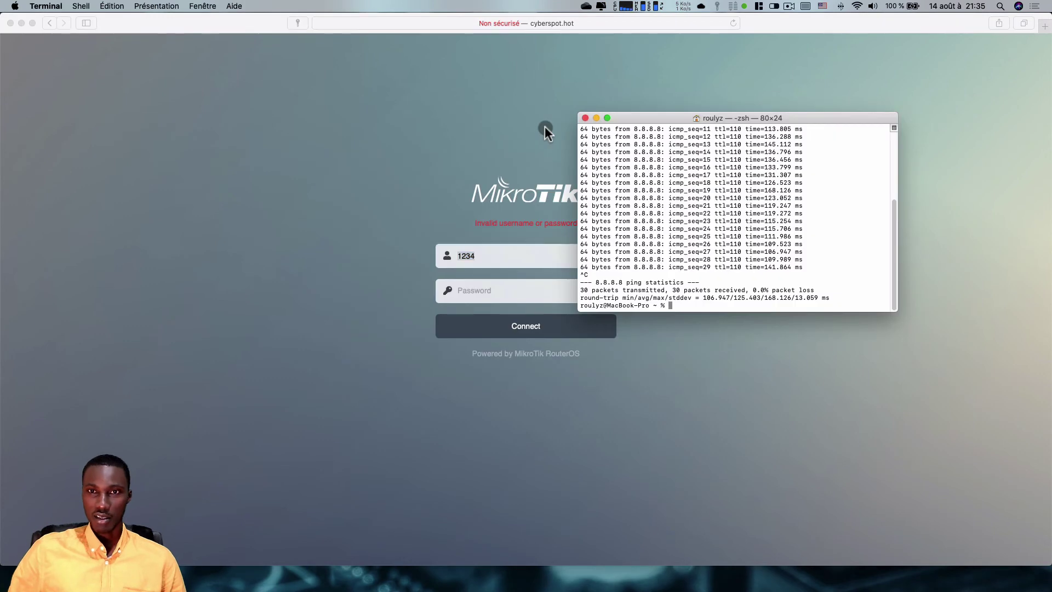
key(Up)
key(Return)
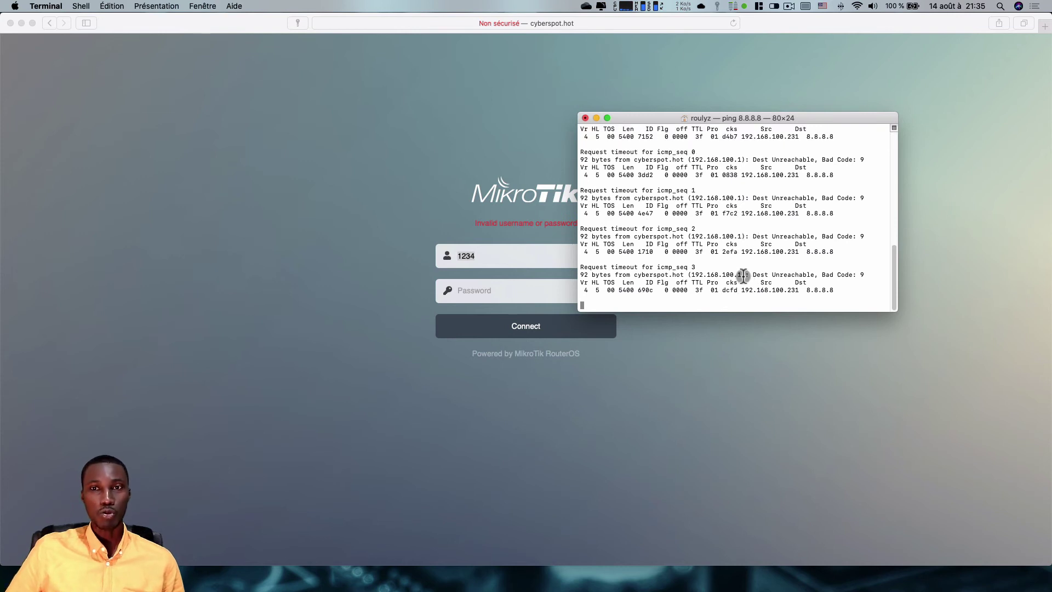
- Highlight the unreachable-reply address in the ping output, then return to Safari's login page
mouse_move(743, 275)
mouse_down()
mouse_move(698, 274)
mouse_move(742, 275)
mouse_up()
click(761, 289)
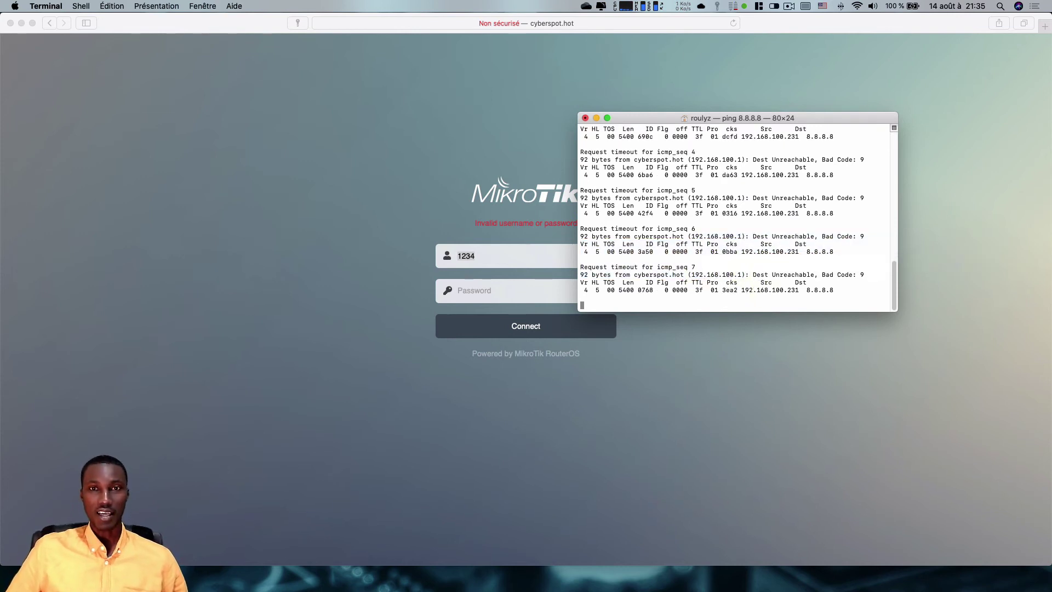
click(684, 362)
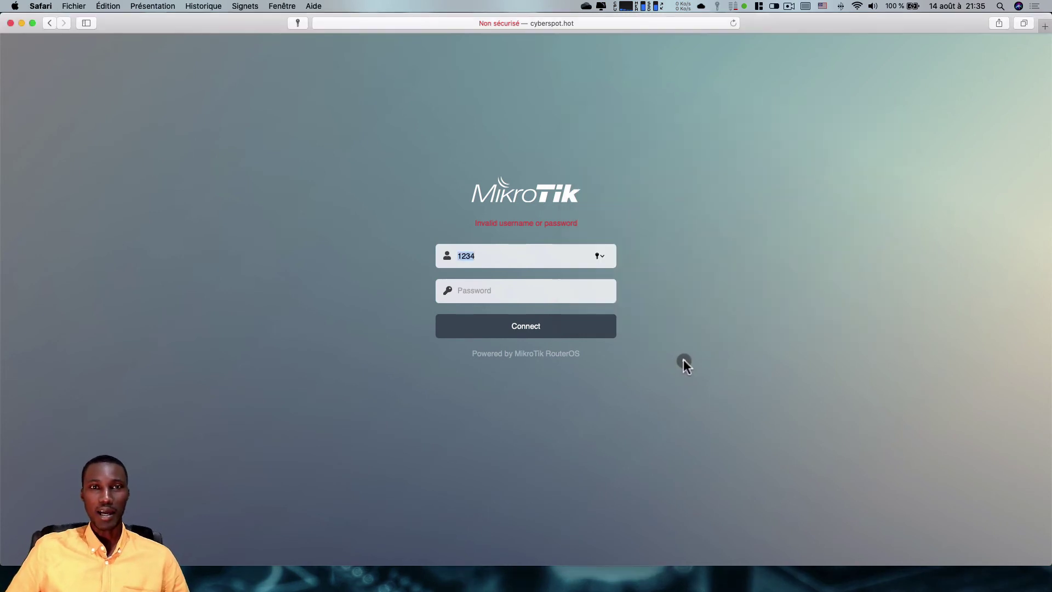
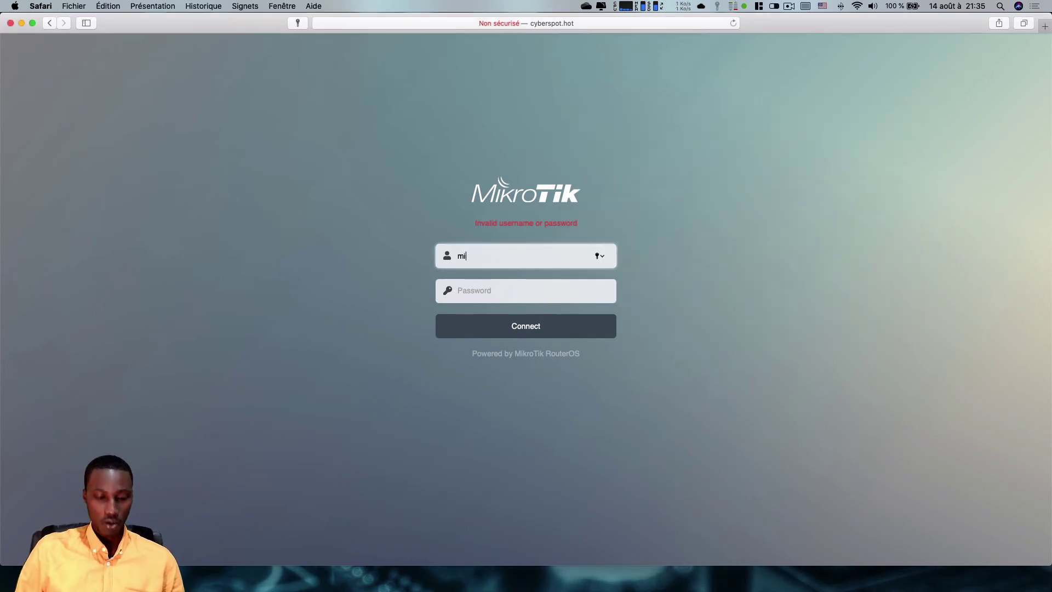
- Finish entering the new username on the hotspot login form and move to the Password field
text(krotik)
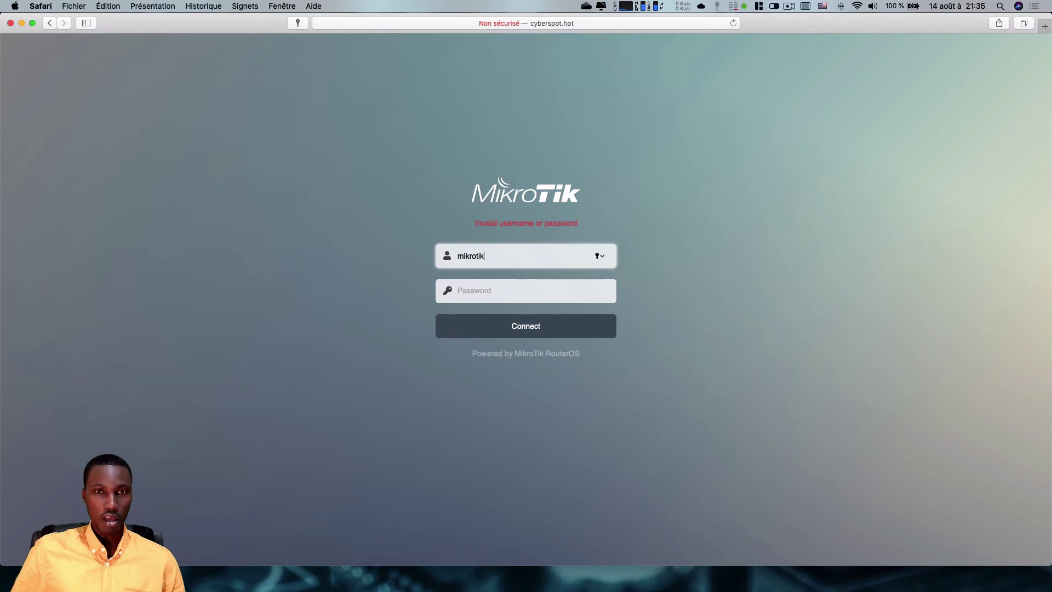
key(Tab)
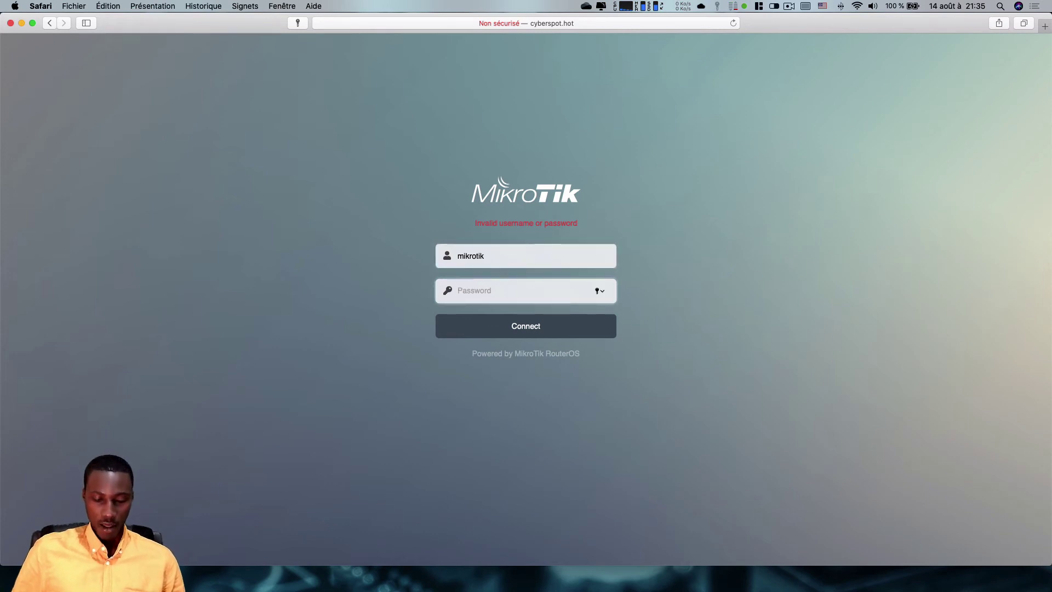
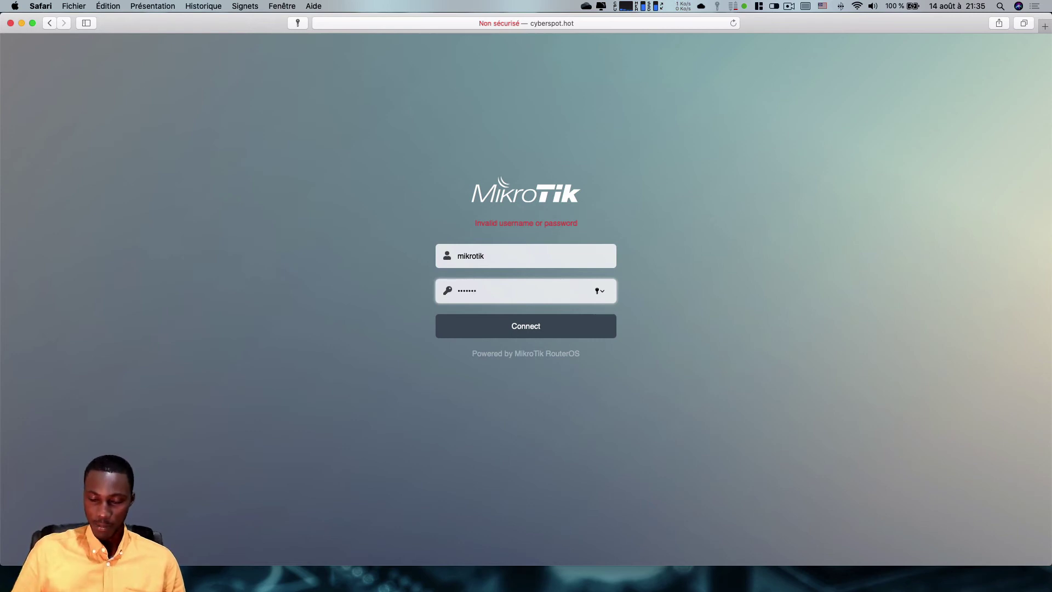
- Type the account password and submit the hotspot login form
text(k)
key(Return)
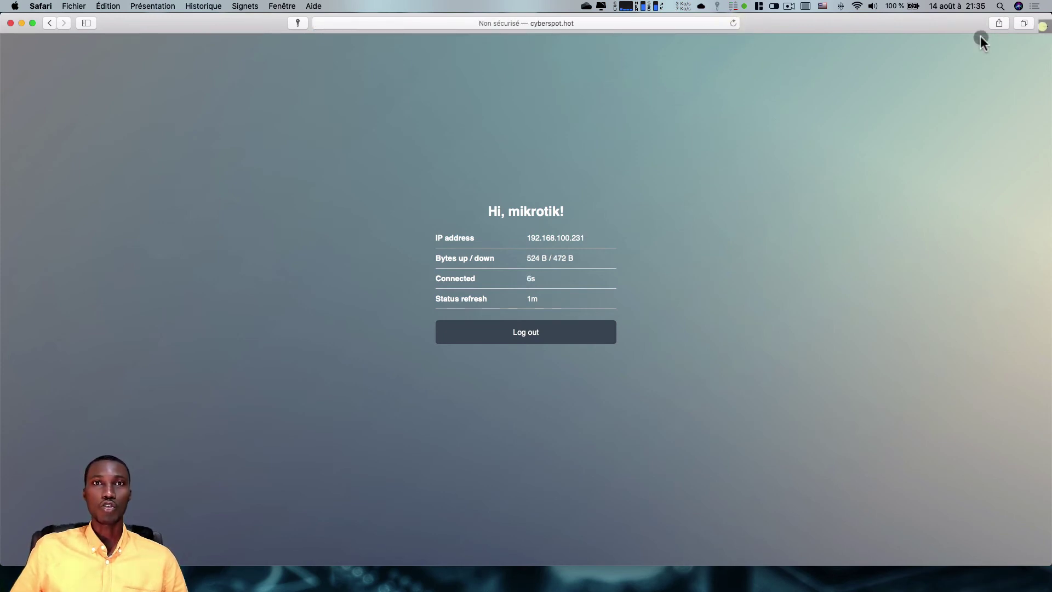
- In a new tab, search Google for 'cnn' and open the CNN International website
click(1043, 26)
click(491, 108)
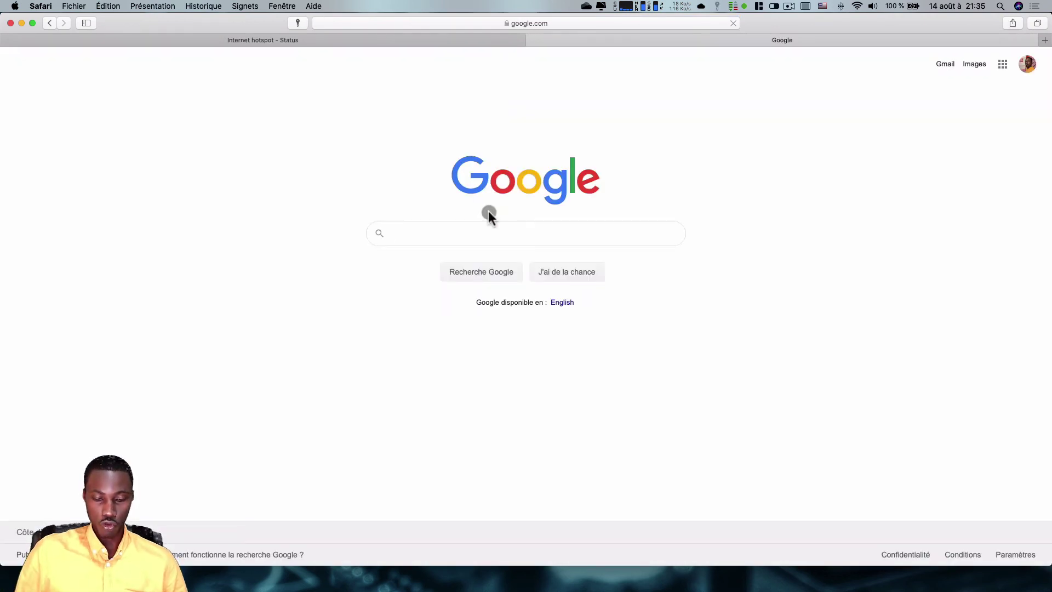
text(cnnc)
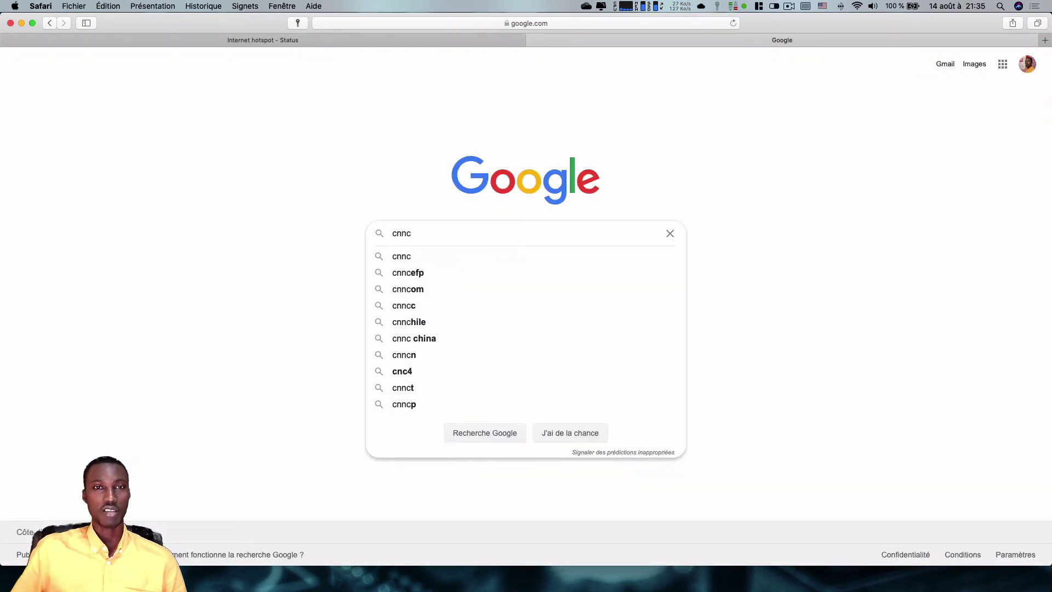
key(BackSpace)
key(Return)
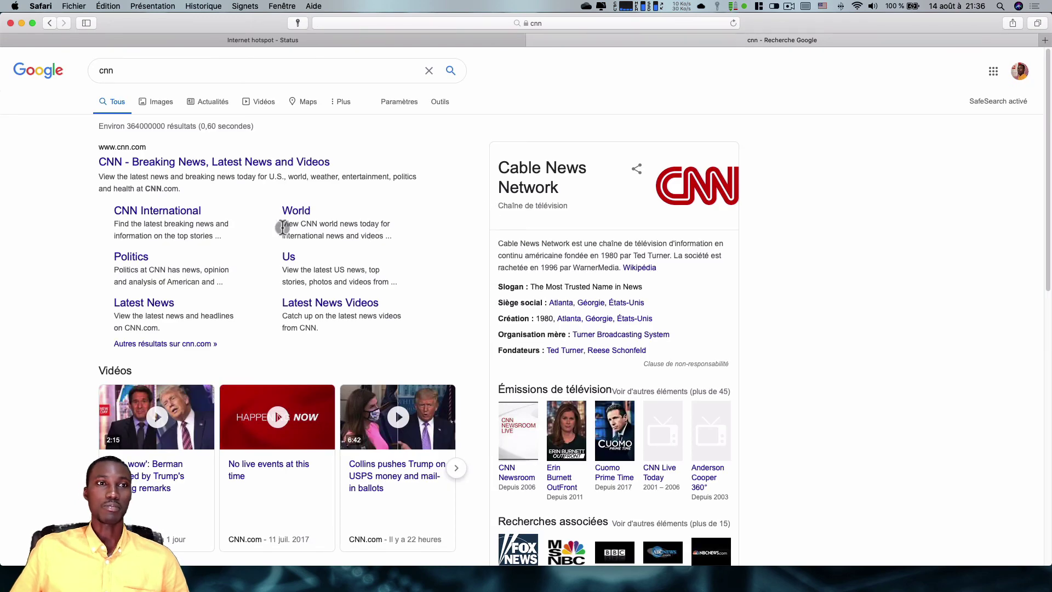
click(167, 206)
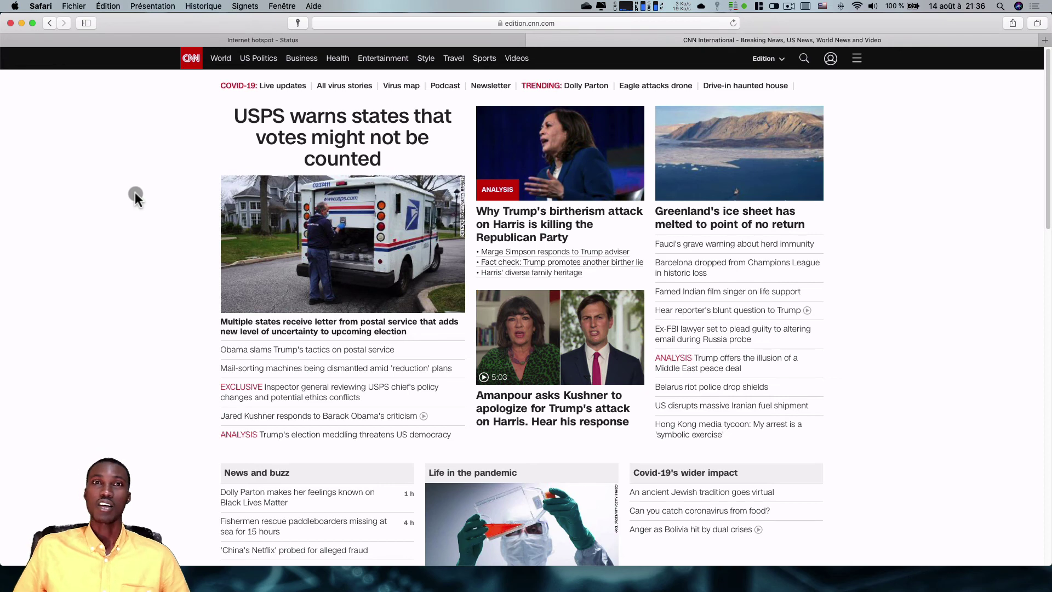
- Navigate the second tab to 192.168.100.1 to bring up the hotspot status page
click(526, 23)
click(527, 23)
text(192.)
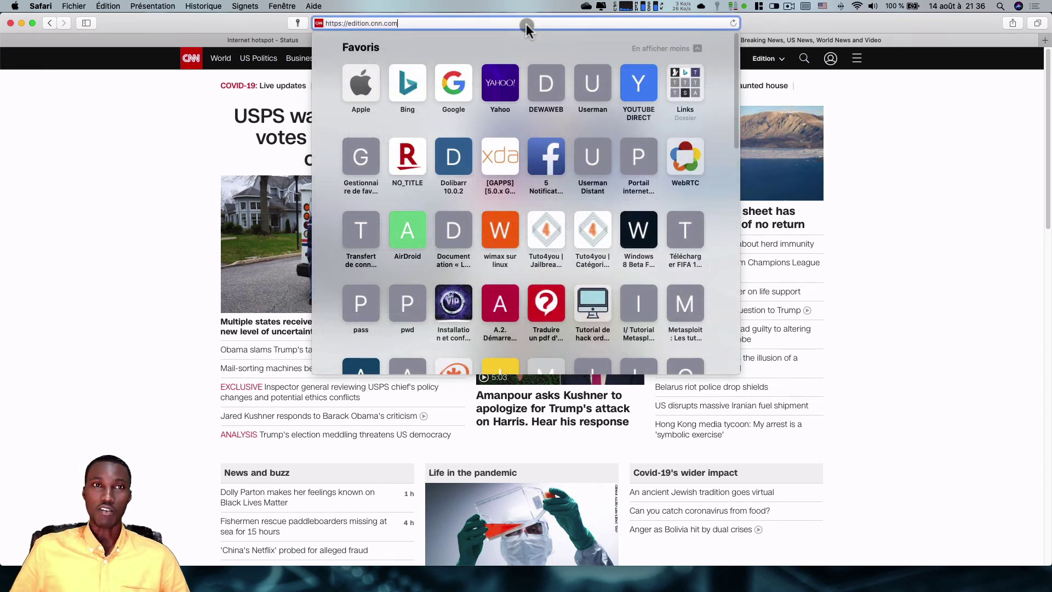
key(Return)
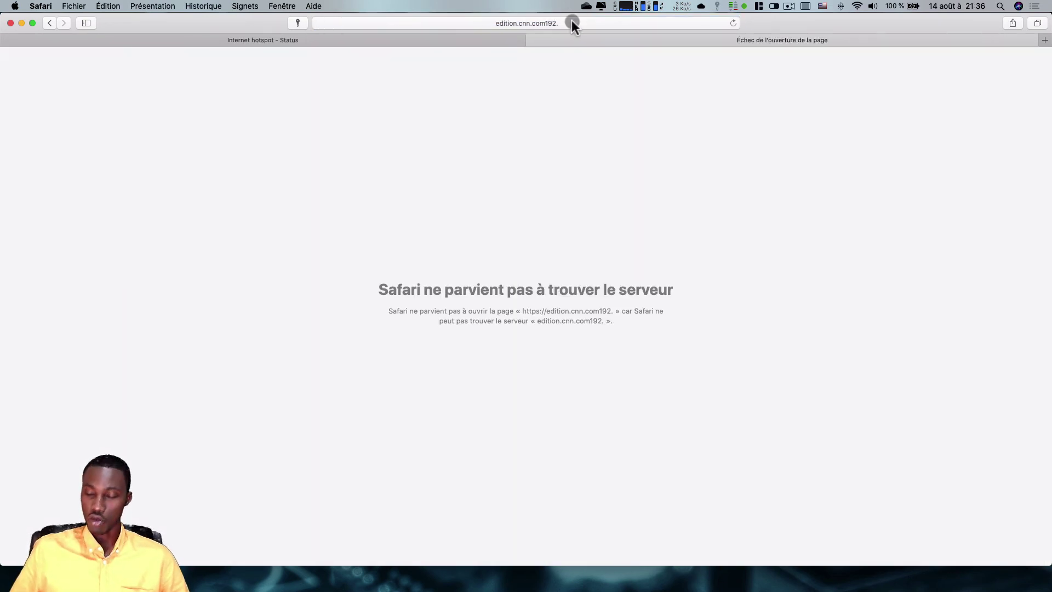
click(568, 21)
text(192.168)
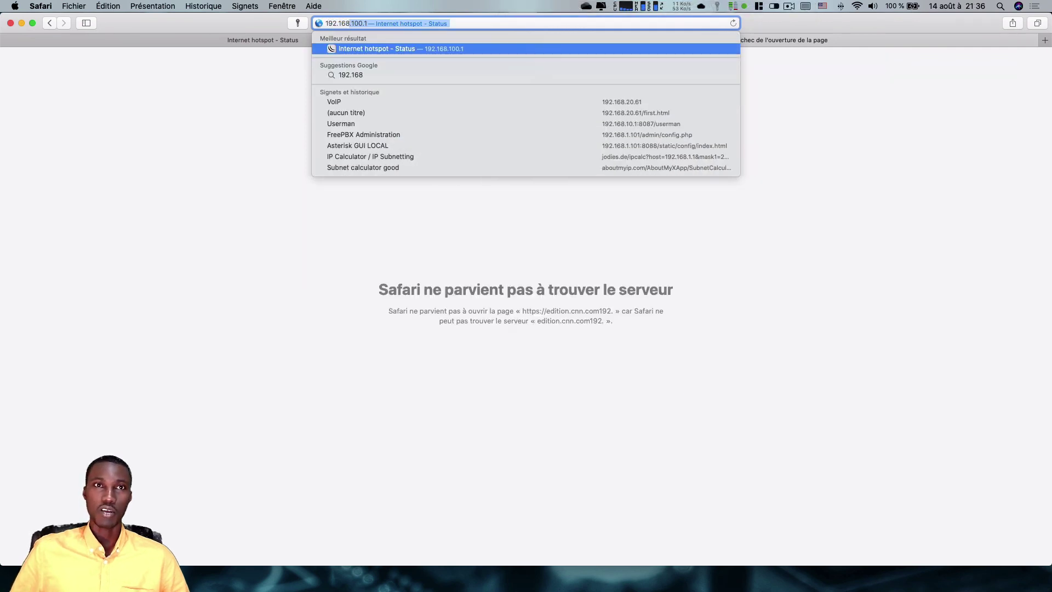
text(.100.1)
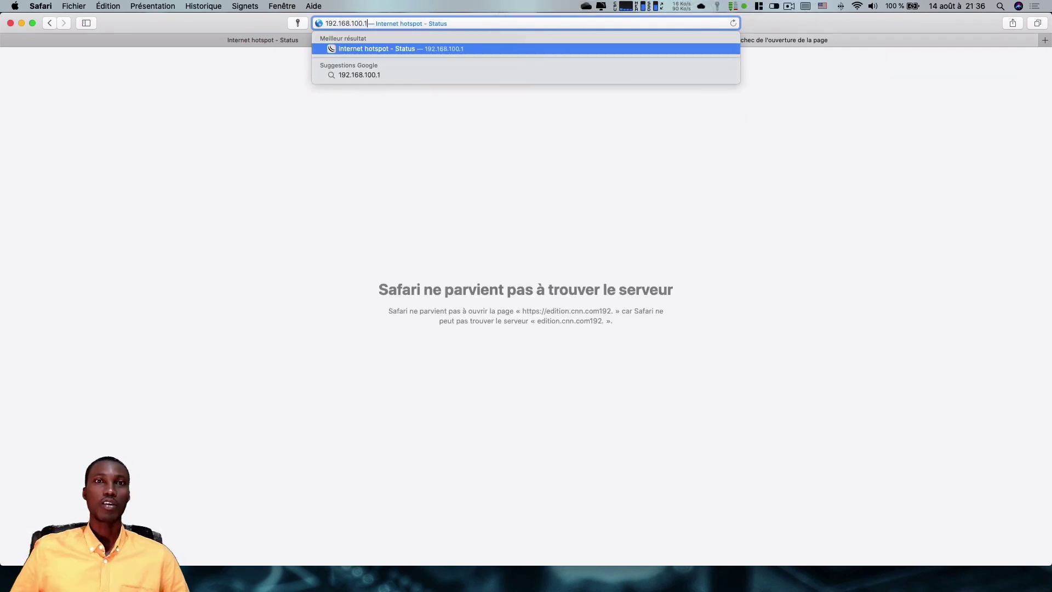
key(Return)
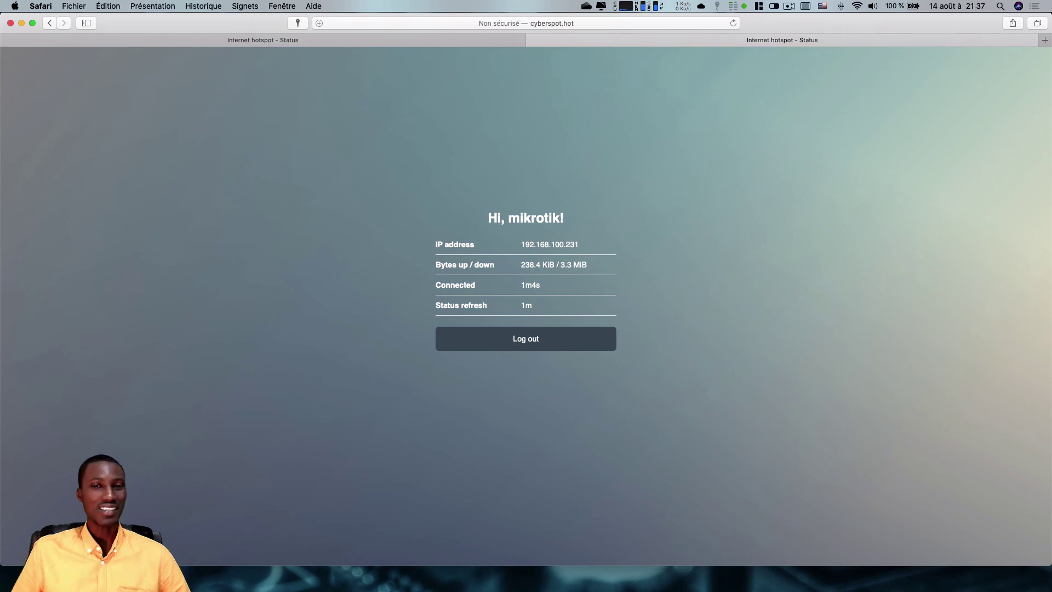
- Log out of the hotspot session and return to the login form
click(536, 342)
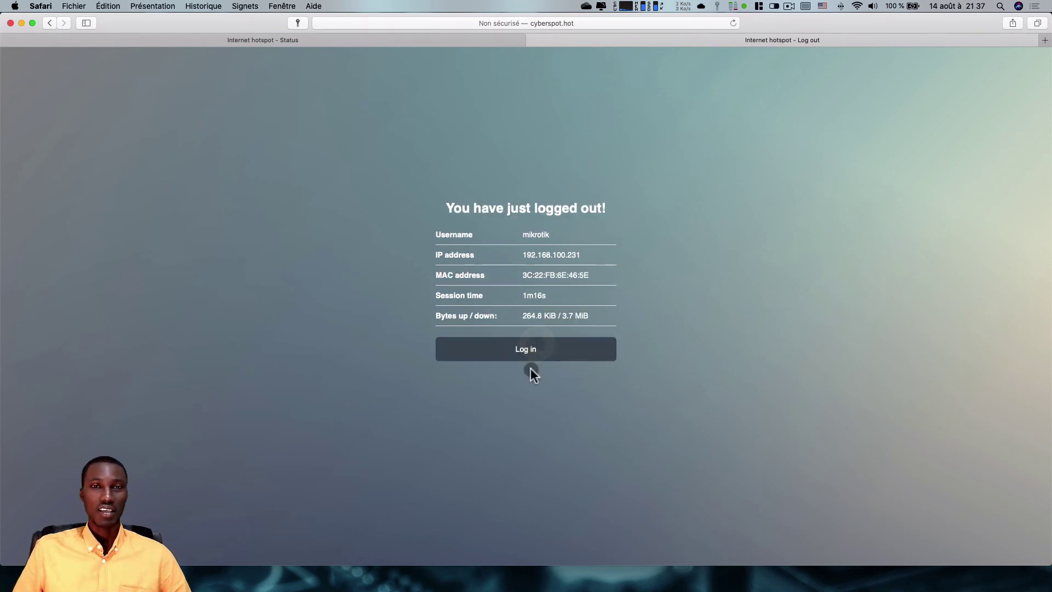
click(531, 355)
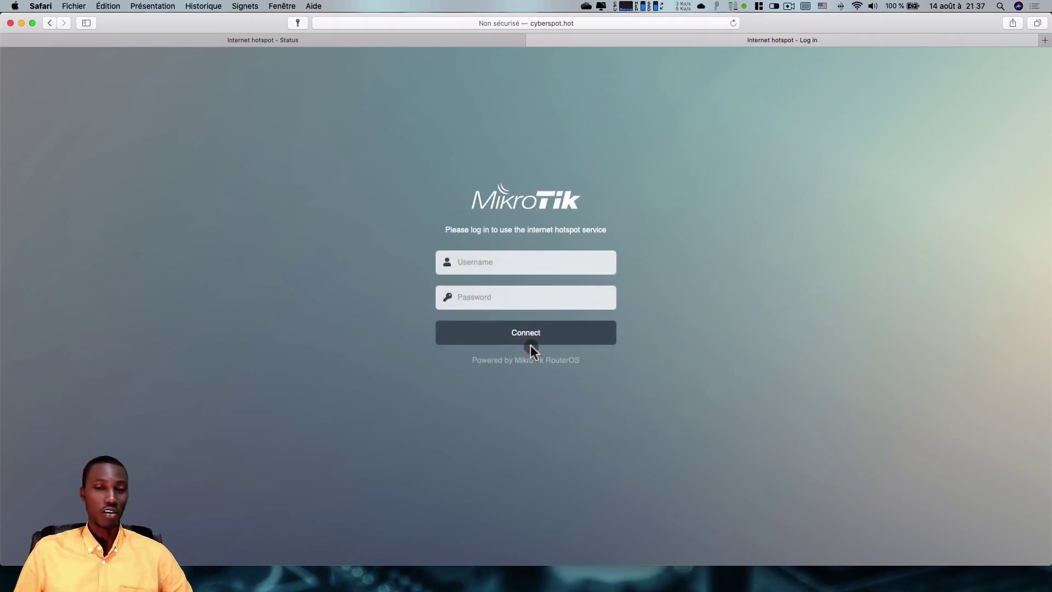